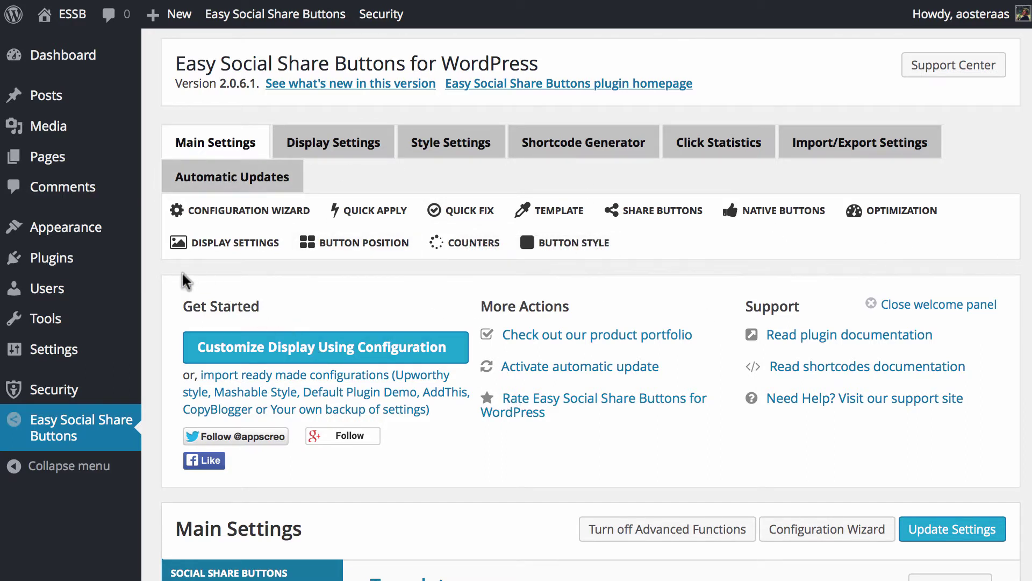
# Step: Scroll through the Main Settings template options and back toward the top
pyautogui.scroll(-4, 182, 271)
pyautogui.scroll(-2, 183, 275)
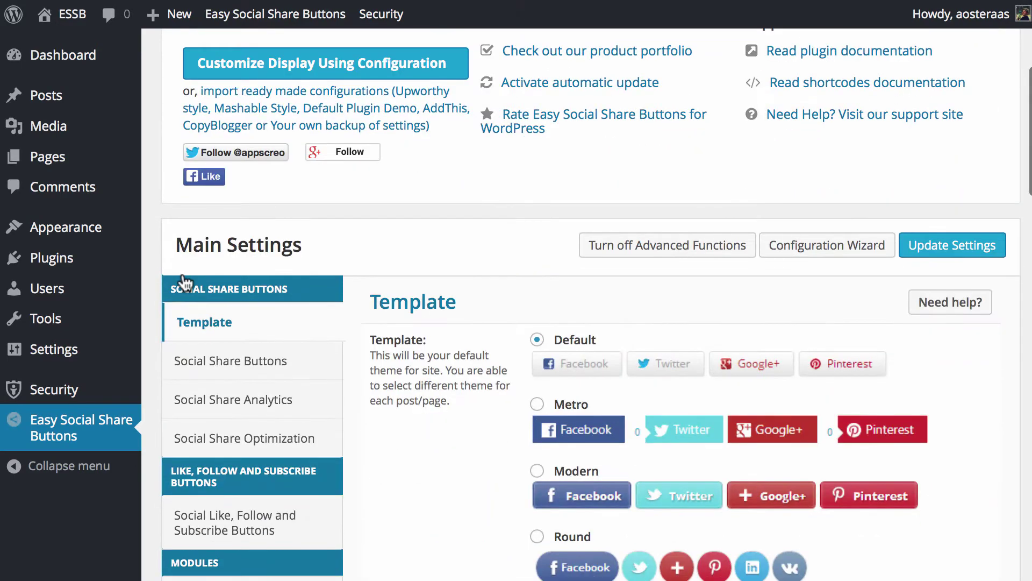
pyautogui.scroll(-15, 182, 281)
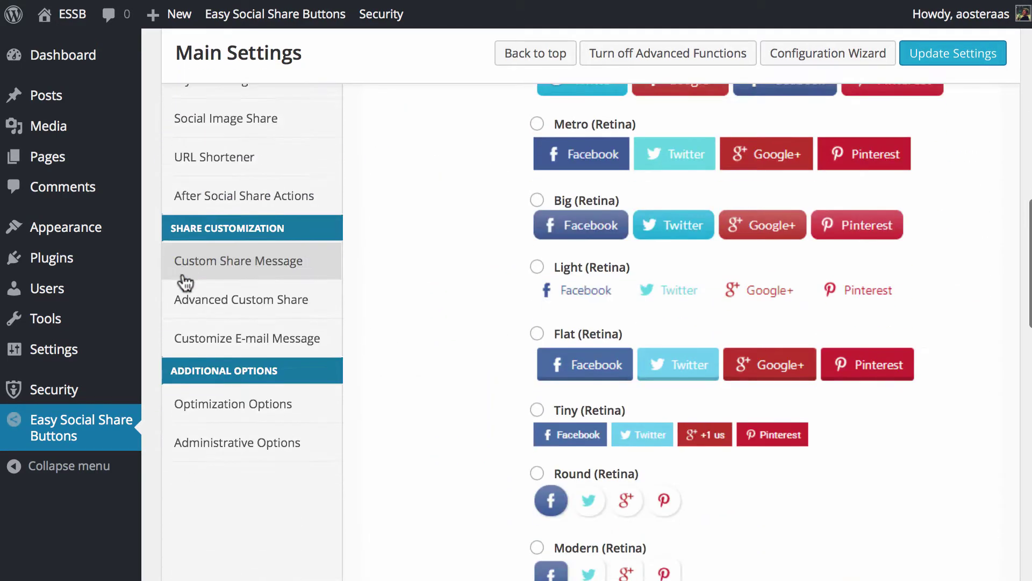
pyautogui.scroll(-4, 182, 281)
pyautogui.scroll(-4, 384, 420)
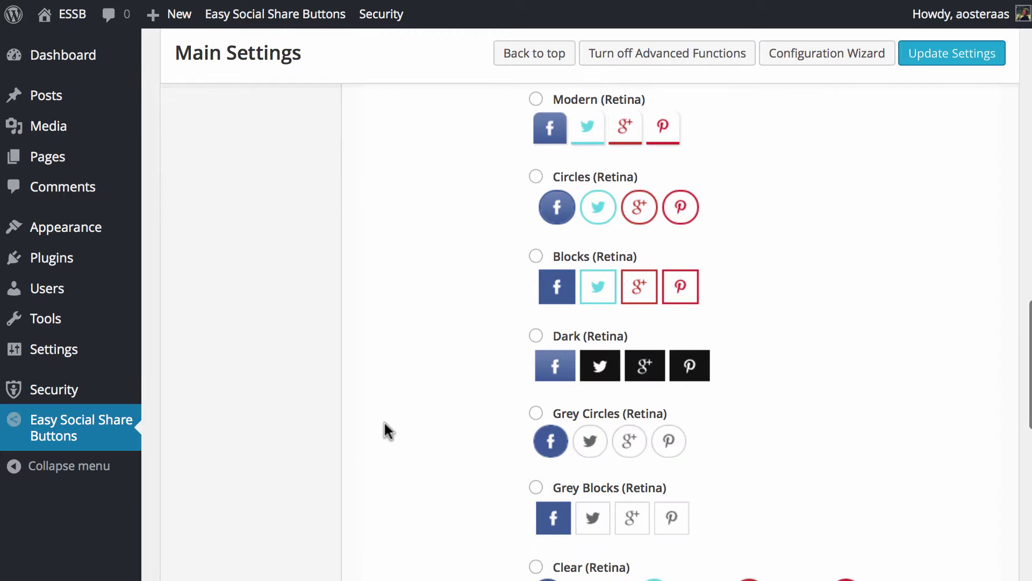
pyautogui.scroll(20, 385, 430)
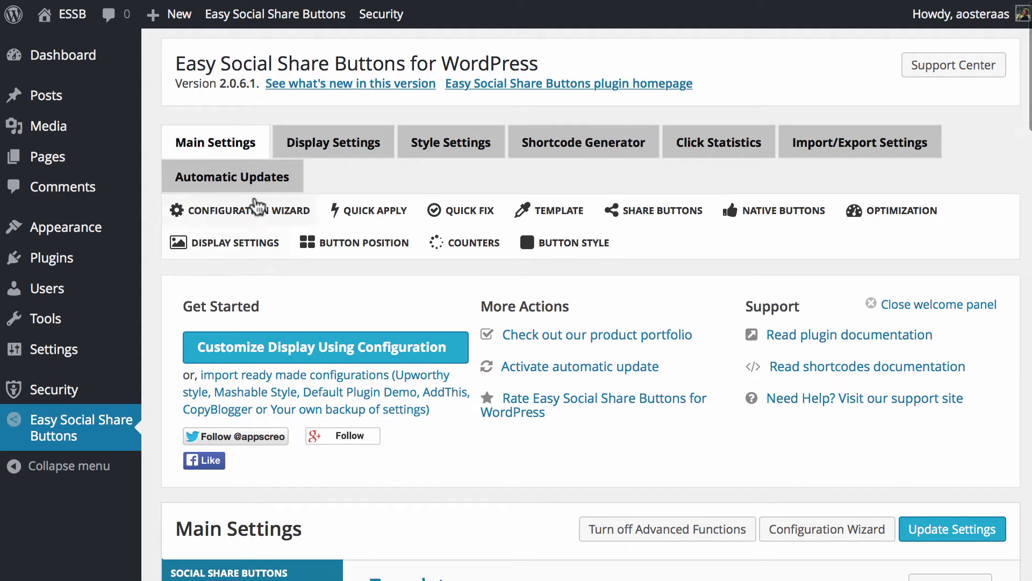
# Step: Launch the Configuration Wizard and zoom out to see more templates
pyautogui.click(253, 205)
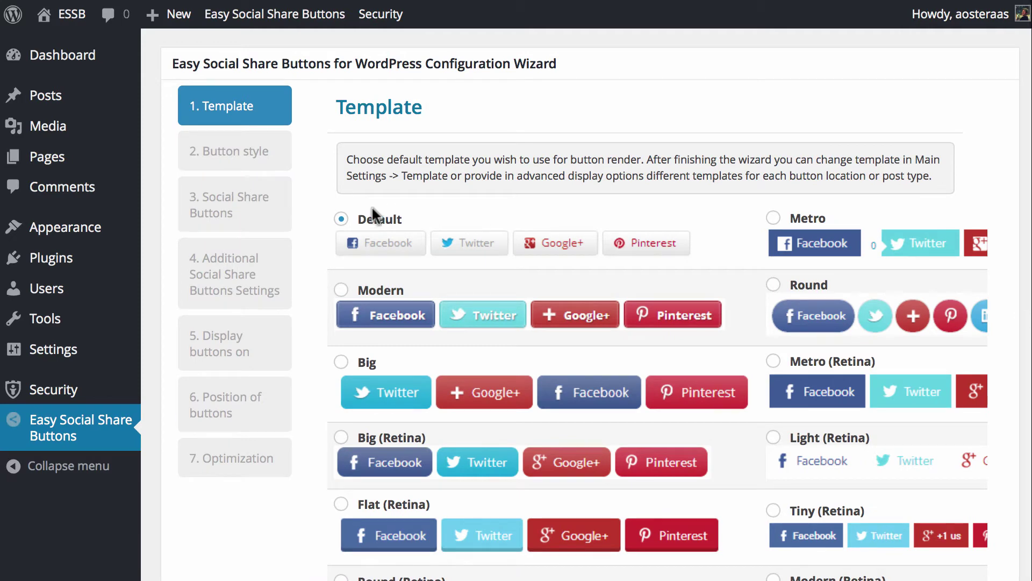
pyautogui.scroll(-1, 678, 340)
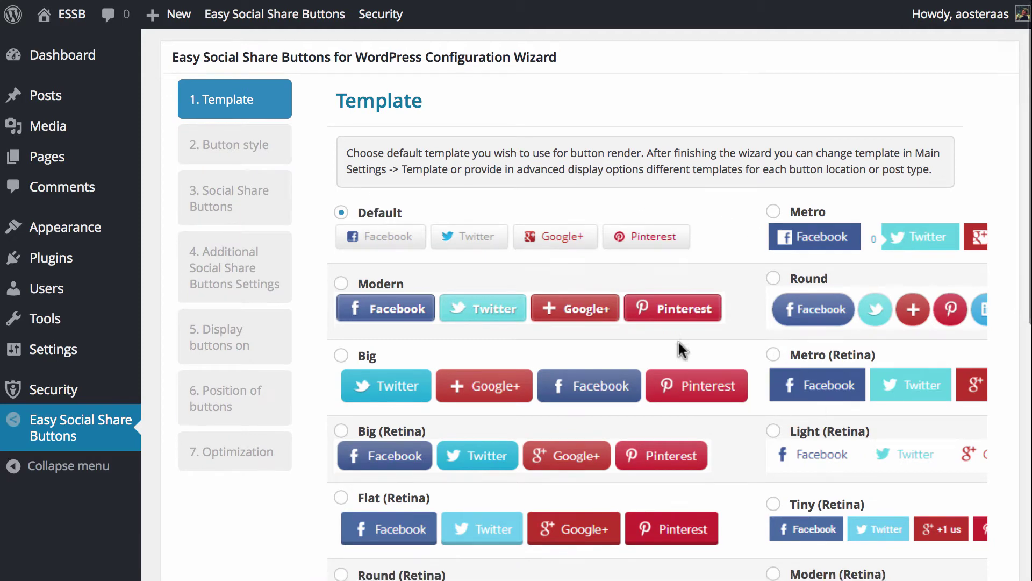
pyautogui.scroll(-3, 678, 343)
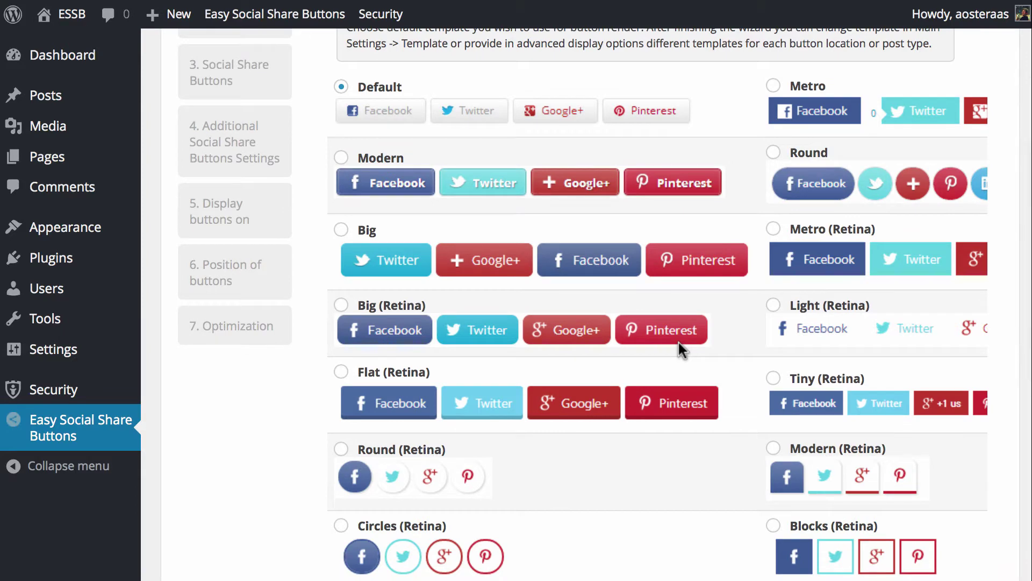
pyautogui.hotkey('ctrl', '-')
# Step: Go with the Metro (Retina) template and continue to the Button style step
pyautogui.scroll(2, 621, 358)
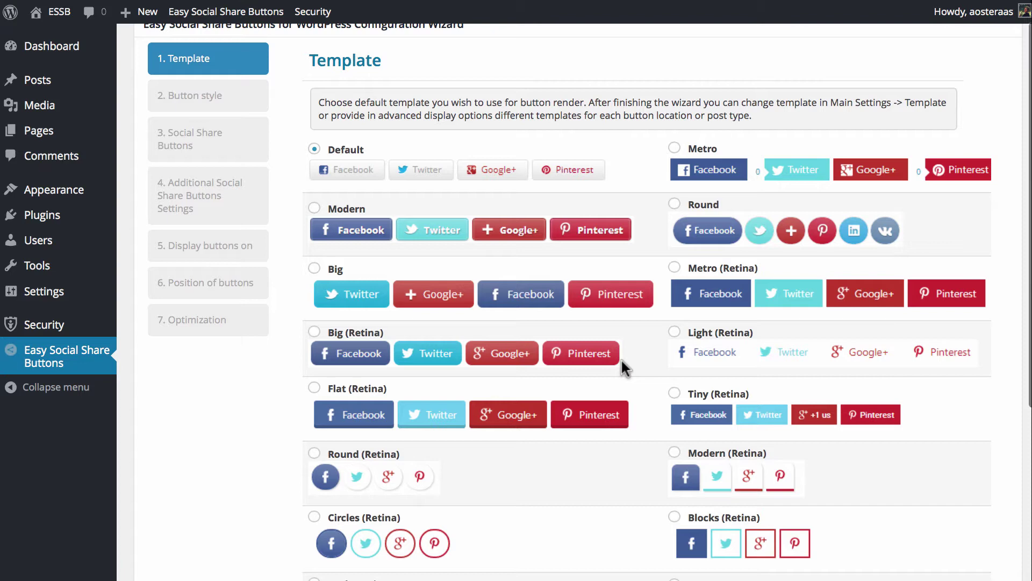
pyautogui.scroll(-6, 620, 362)
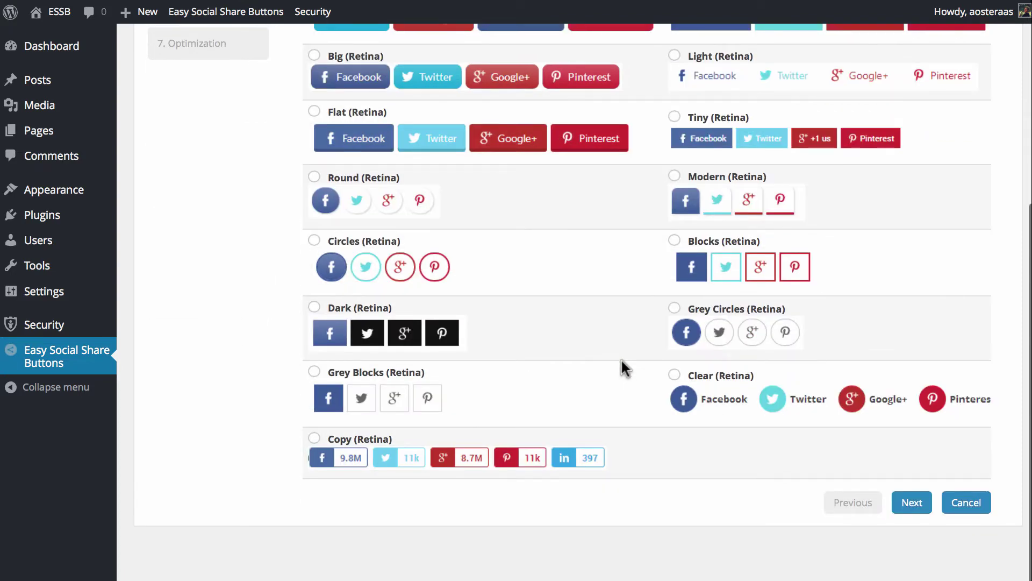
pyautogui.scroll(5, 621, 358)
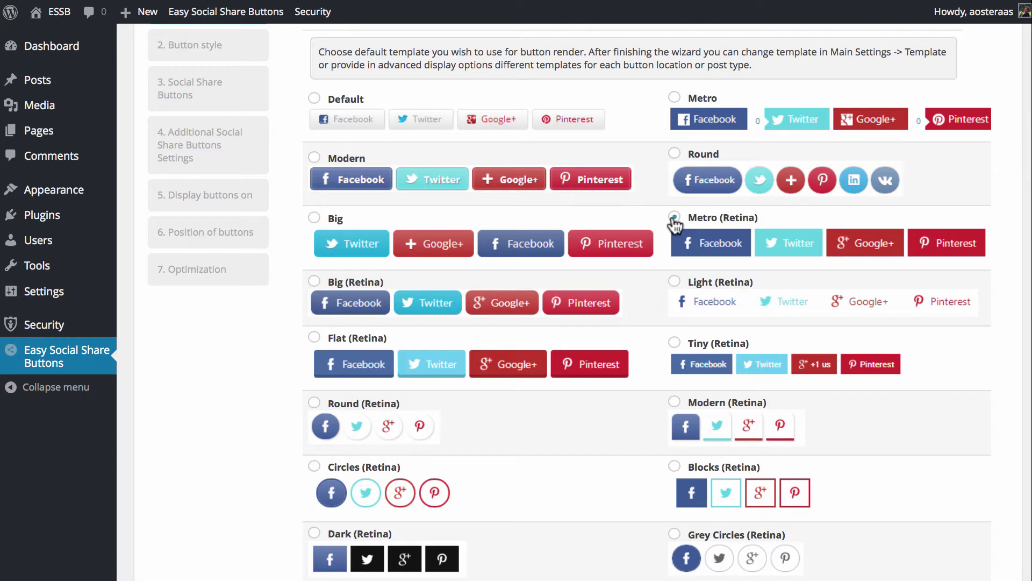
pyautogui.scroll(-5, 508, 243)
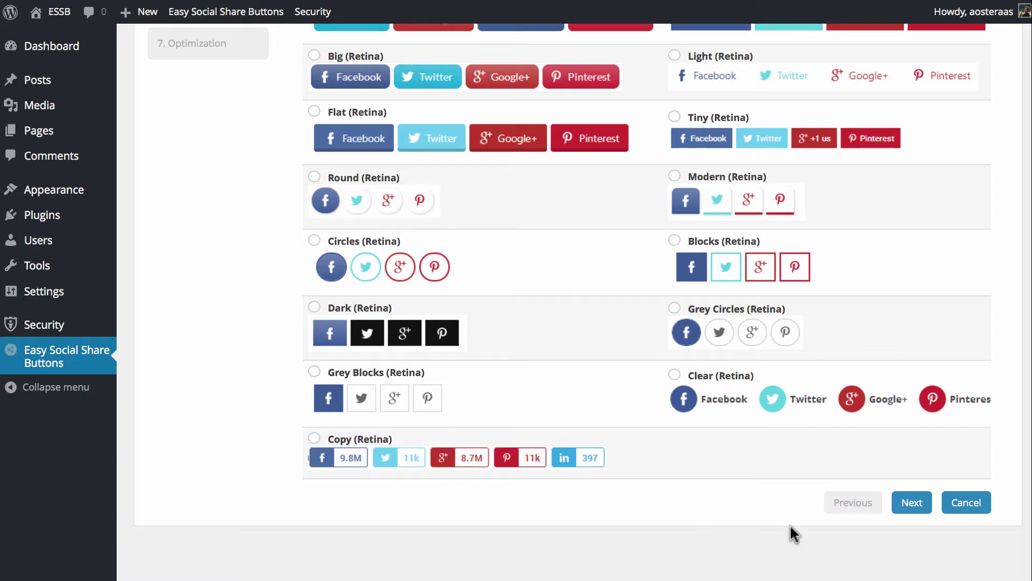
pyautogui.scroll(10, 834, 535)
pyautogui.scroll(-10, 834, 534)
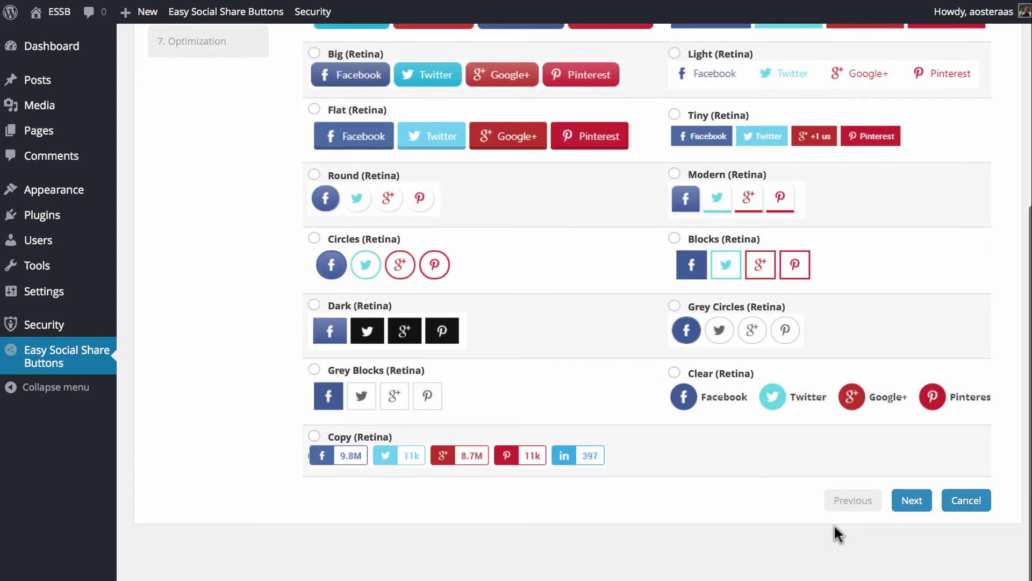
pyautogui.click(910, 501)
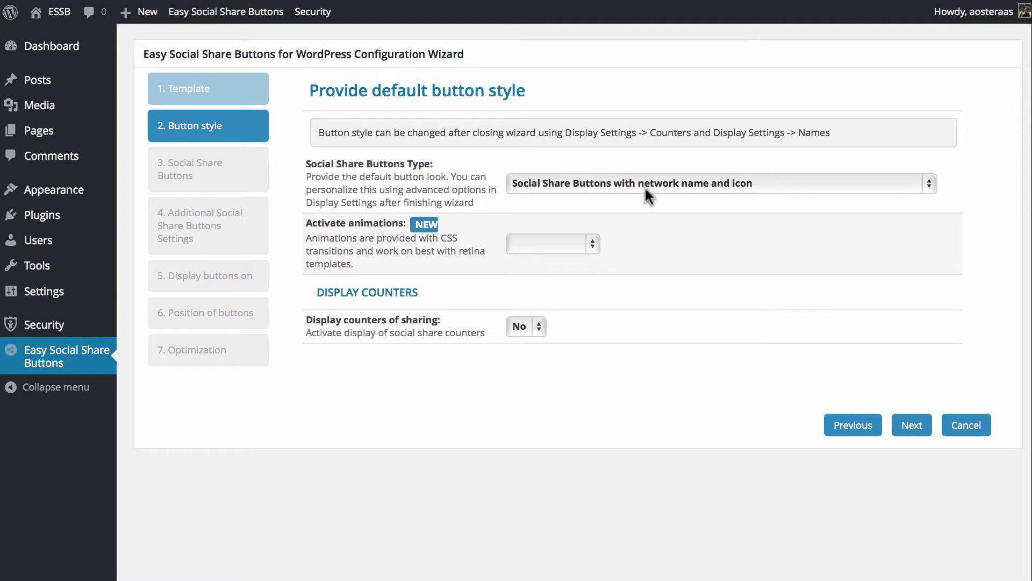
# Step: Keep the button type, choose Smooth colors animation, and leave Display counters at No
pyautogui.click(780, 186)
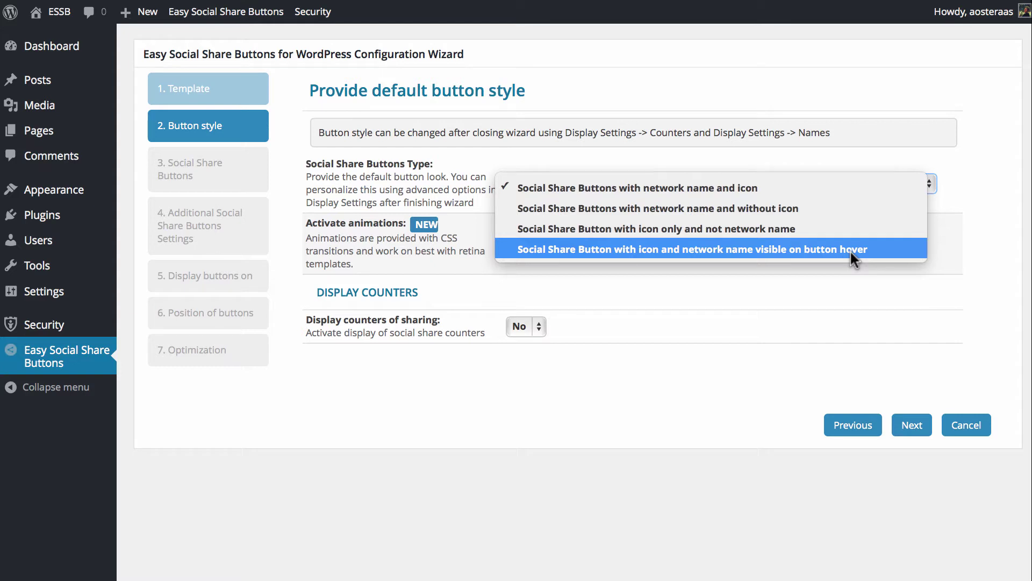
pyautogui.press('Escape')
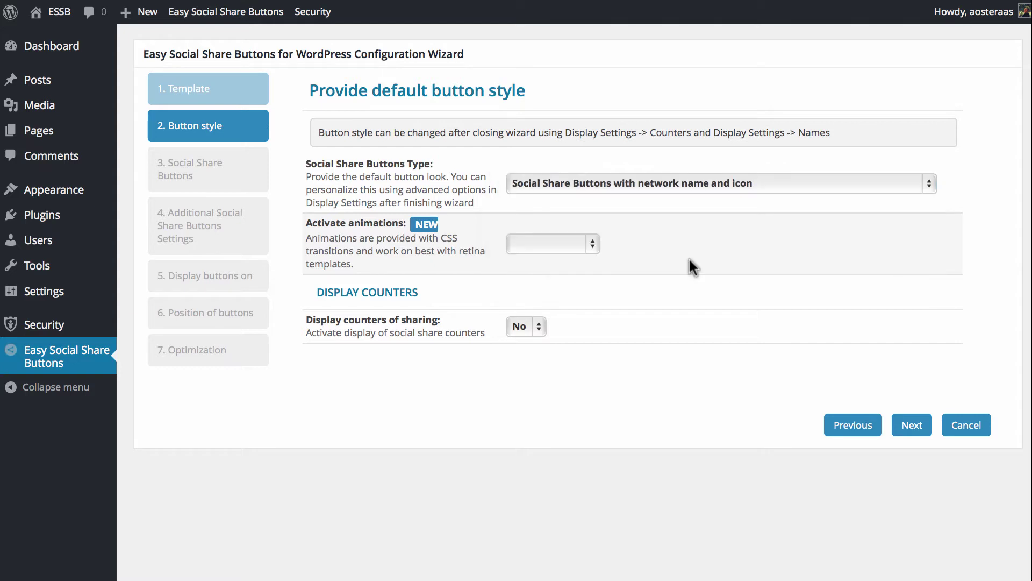
pyautogui.click(588, 243)
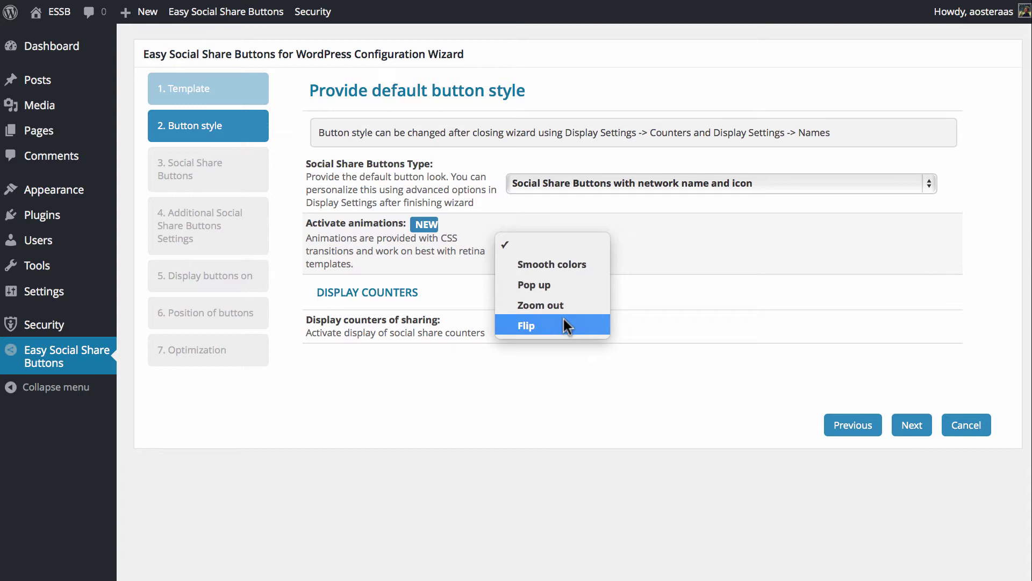
pyautogui.click(547, 265)
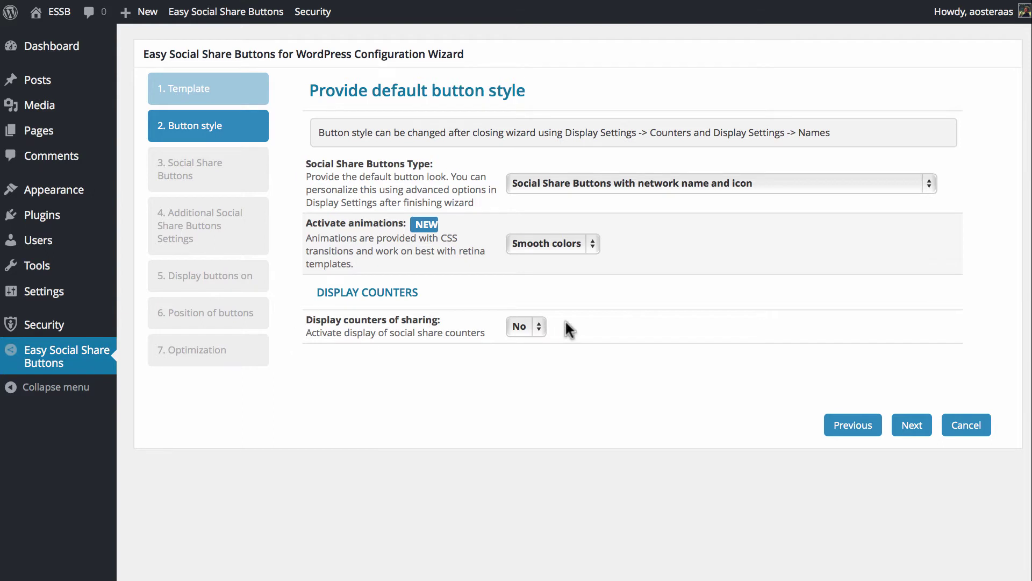
pyautogui.click(522, 325)
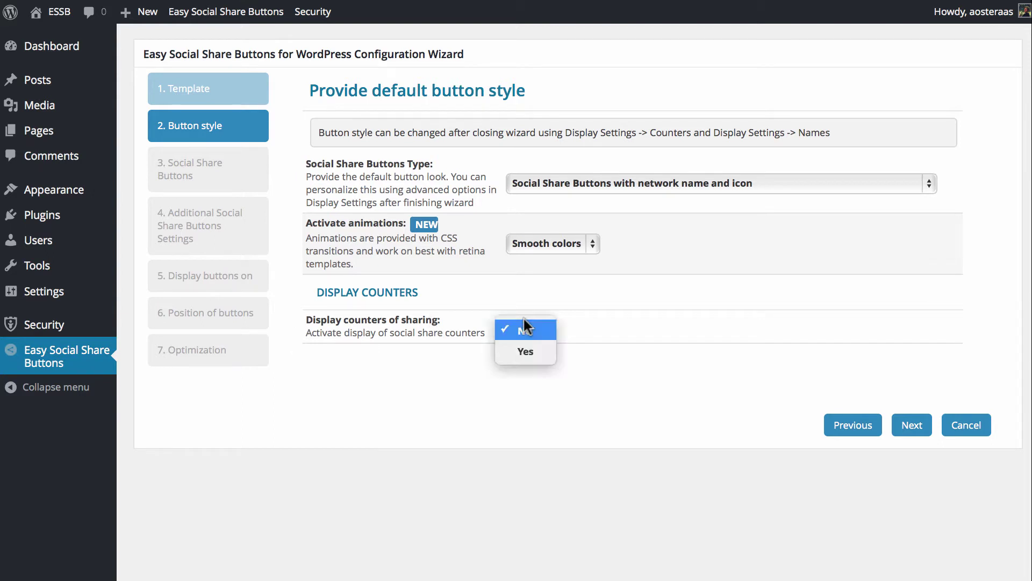
pyautogui.click(676, 462)
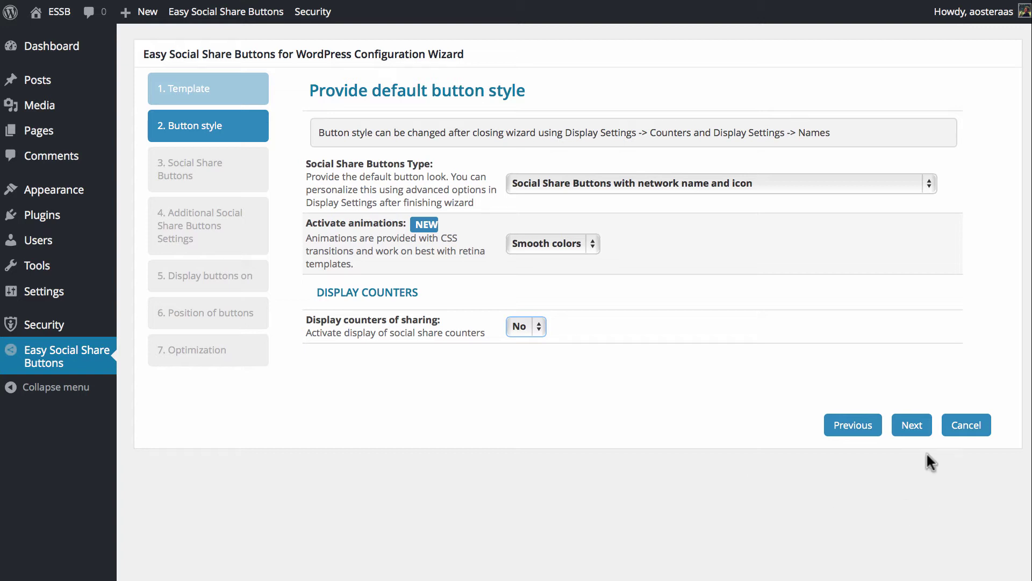
pyautogui.click(911, 439)
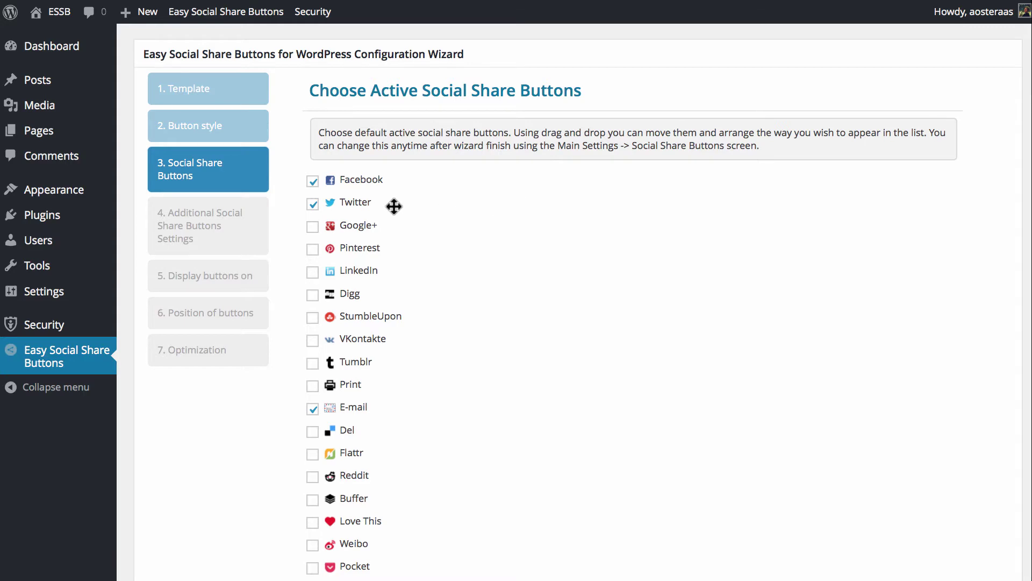
# Step: Tick Google+, Pinterest and Tumblr in the Social Share Buttons list
pyautogui.scroll(-1, 336, 411)
pyautogui.scroll(-3, 337, 410)
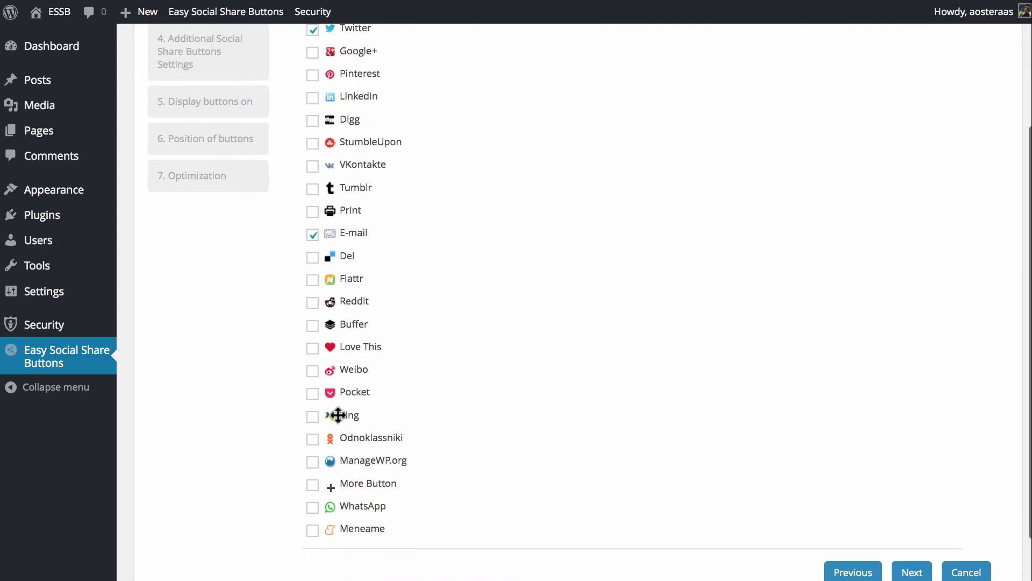
pyautogui.scroll(4, 334, 415)
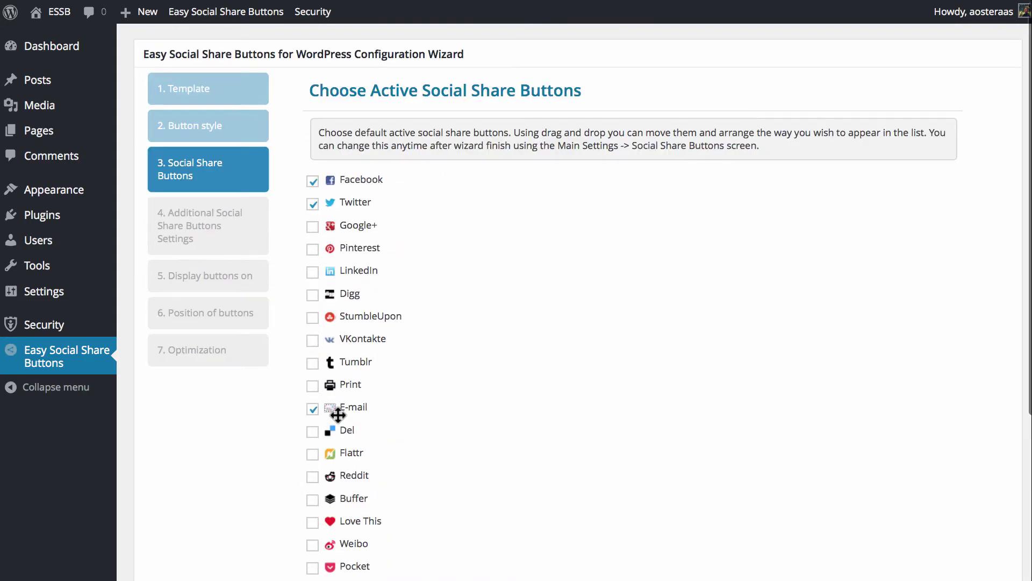
pyautogui.click(312, 226)
pyautogui.click(313, 250)
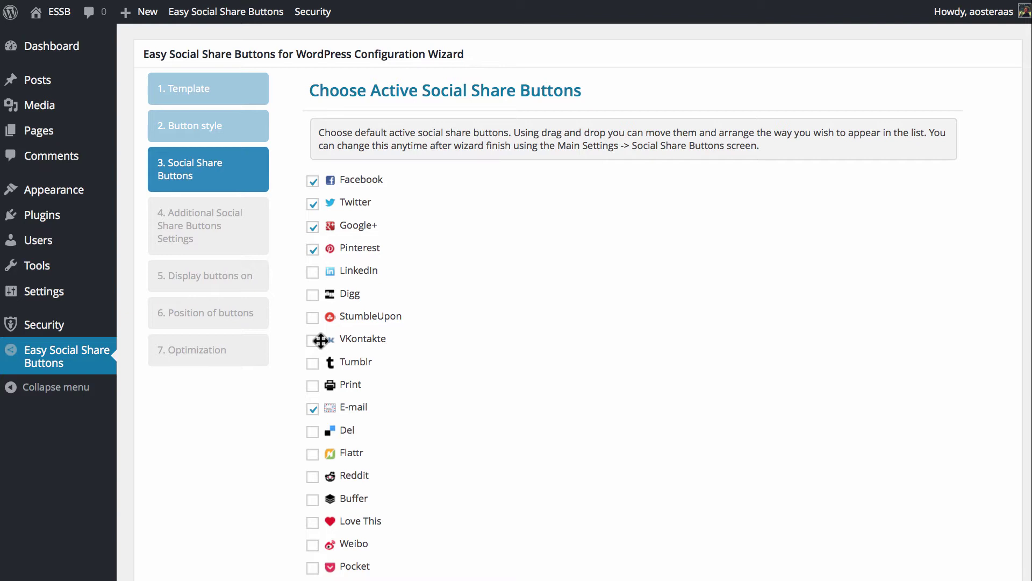
pyautogui.click(312, 363)
pyautogui.scroll(-5, 601, 531)
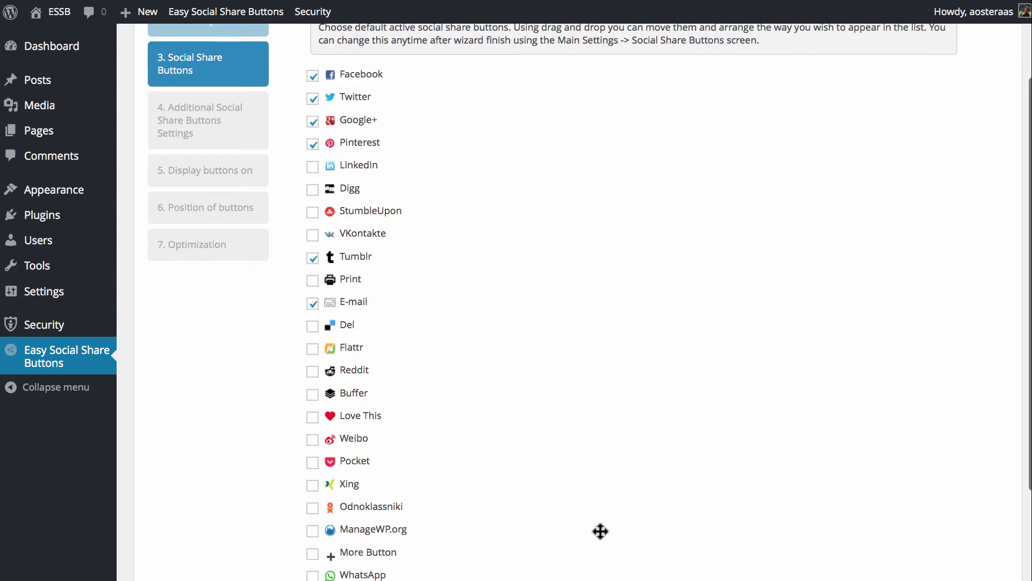
pyautogui.scroll(4, 851, 518)
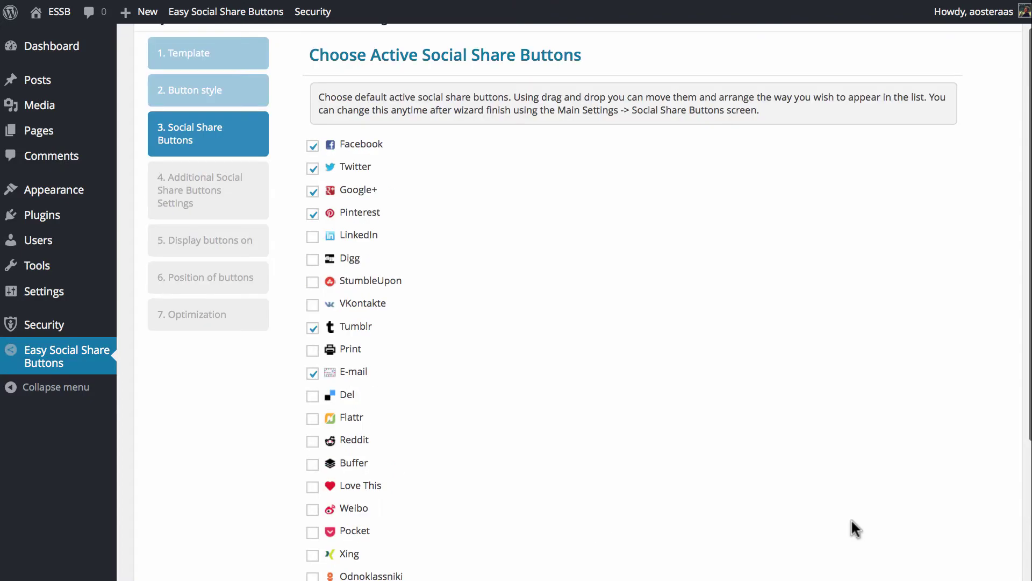
pyautogui.scroll(-7, 851, 519)
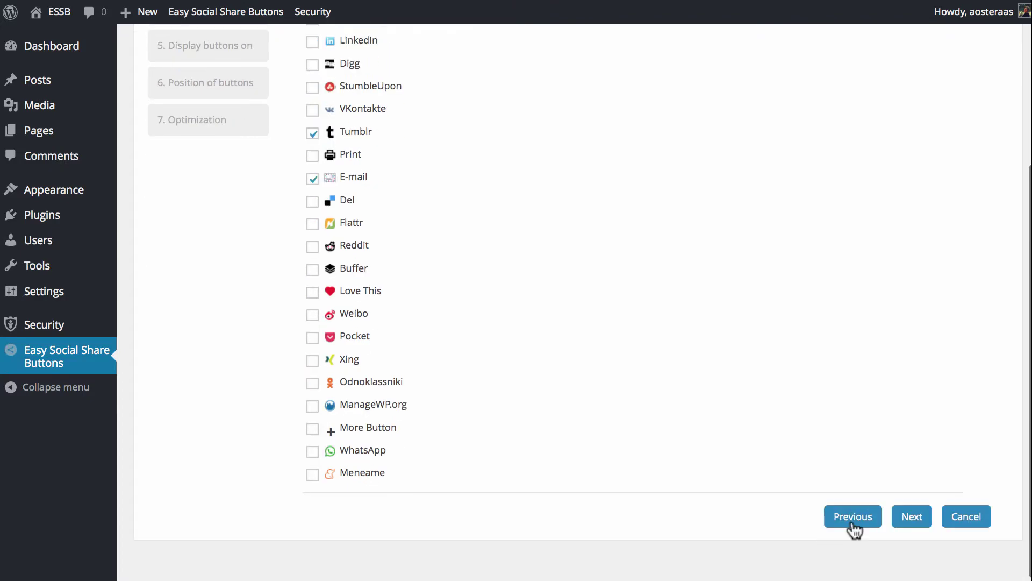
# Step: Center-align the buttons, enter the Twitter username to mention, and add hashtag #wpkb
pyautogui.click(912, 516)
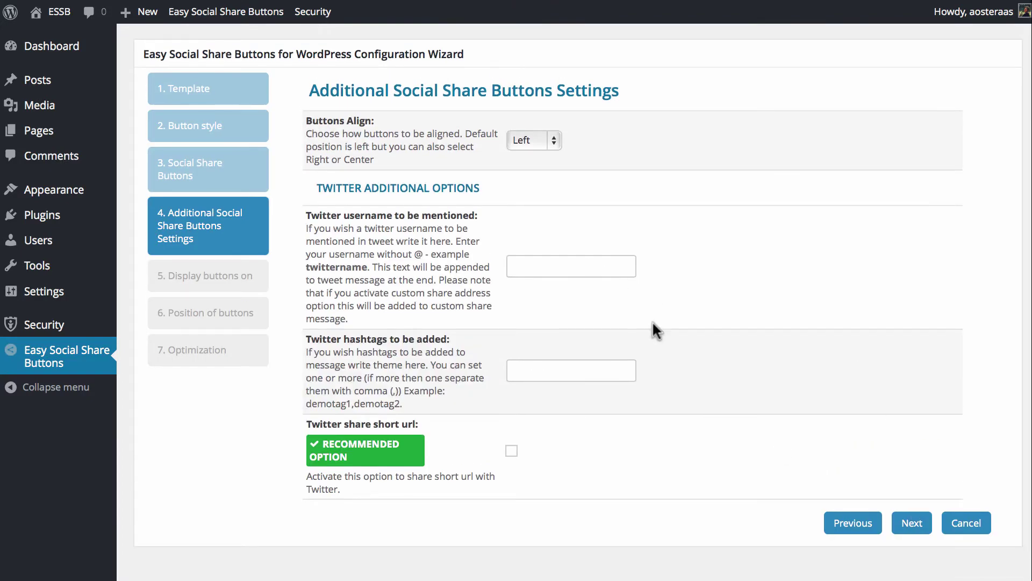
pyautogui.click(529, 148)
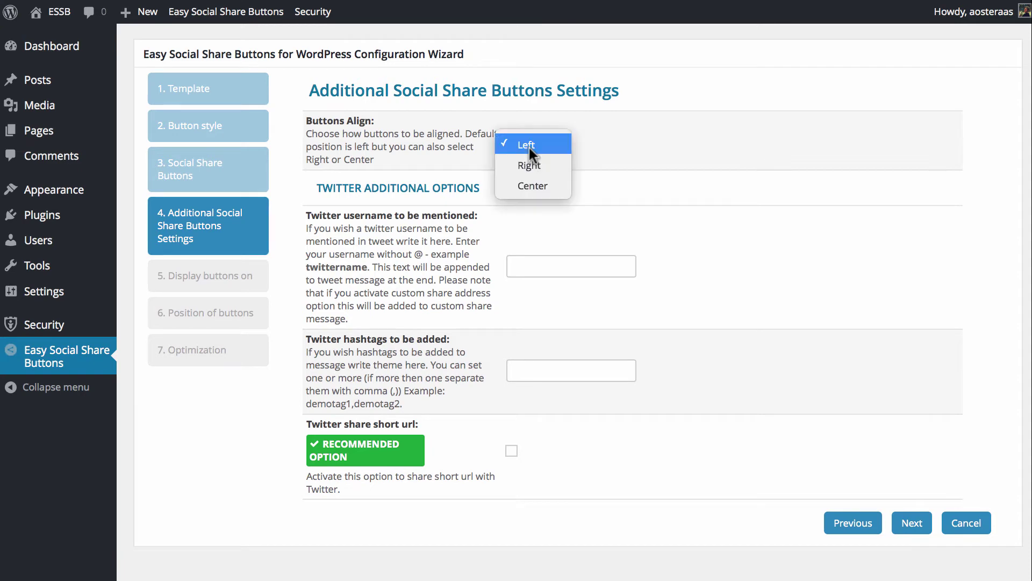
pyautogui.click(540, 189)
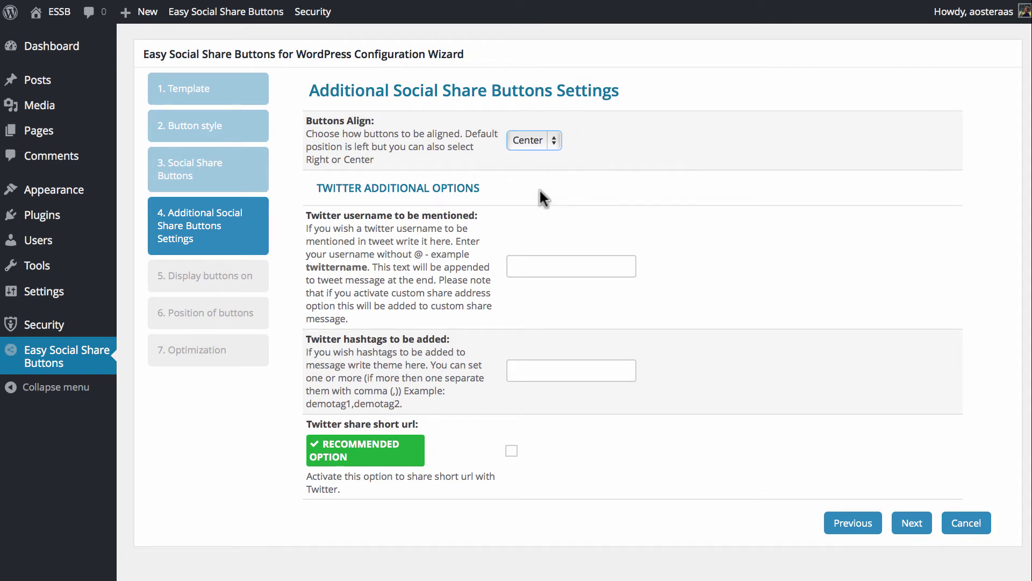
pyautogui.click(552, 257)
pyautogui.write('@WPK')
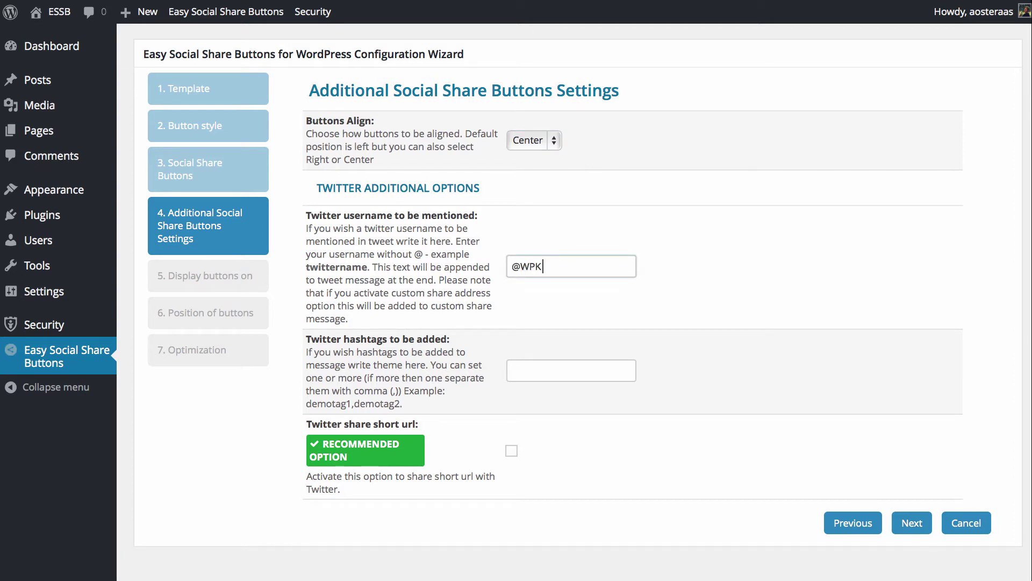
pyautogui.write('Bdotcom')
pyautogui.click(521, 362)
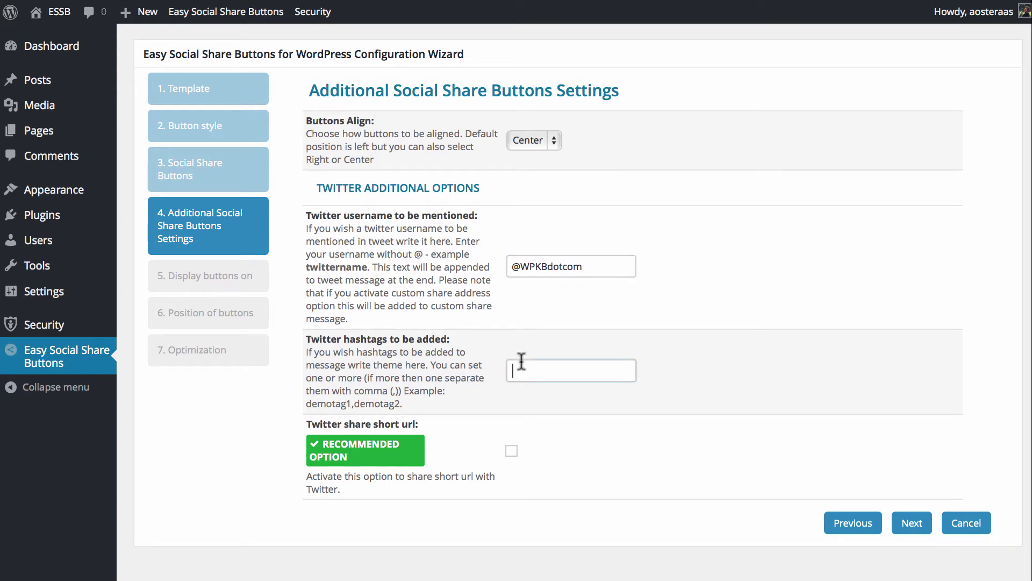
pyautogui.write('#wpkb')
# Step: Enable Twitter share short URLs with wp_get_shortlink as the service
pyautogui.scroll(-1, 602, 499)
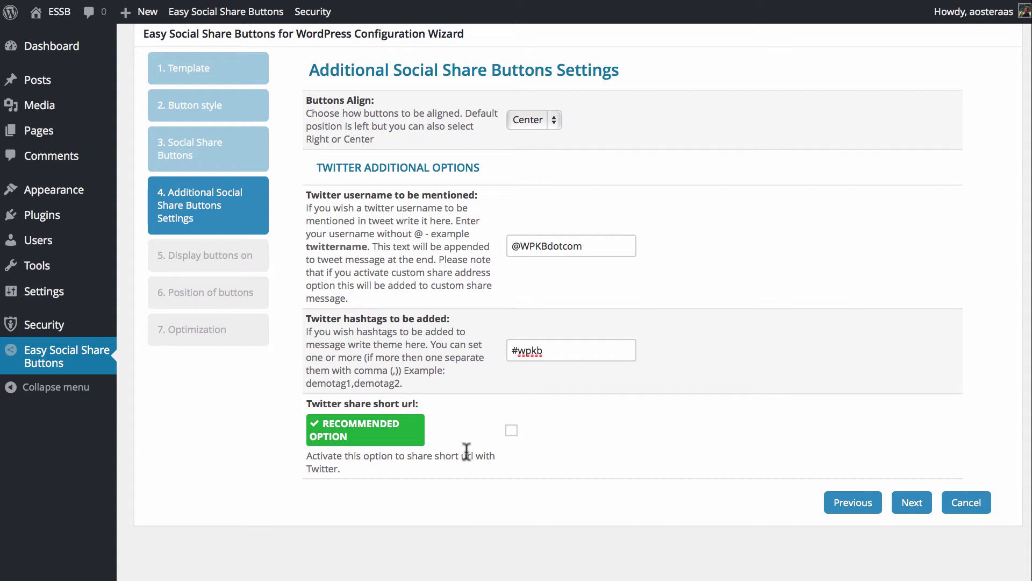
pyautogui.click(511, 430)
pyautogui.scroll(-6, 430, 342)
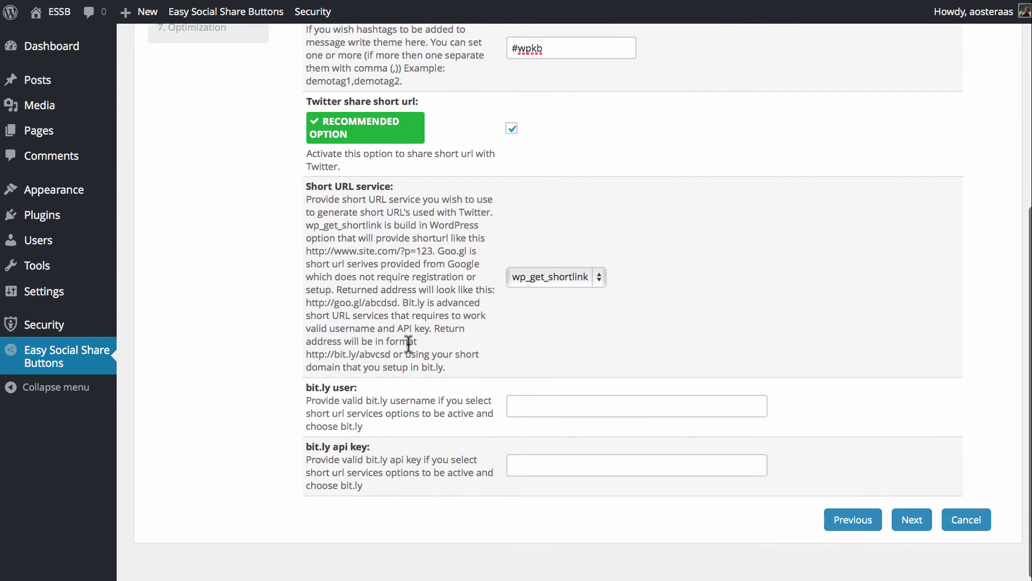
pyautogui.click(548, 260)
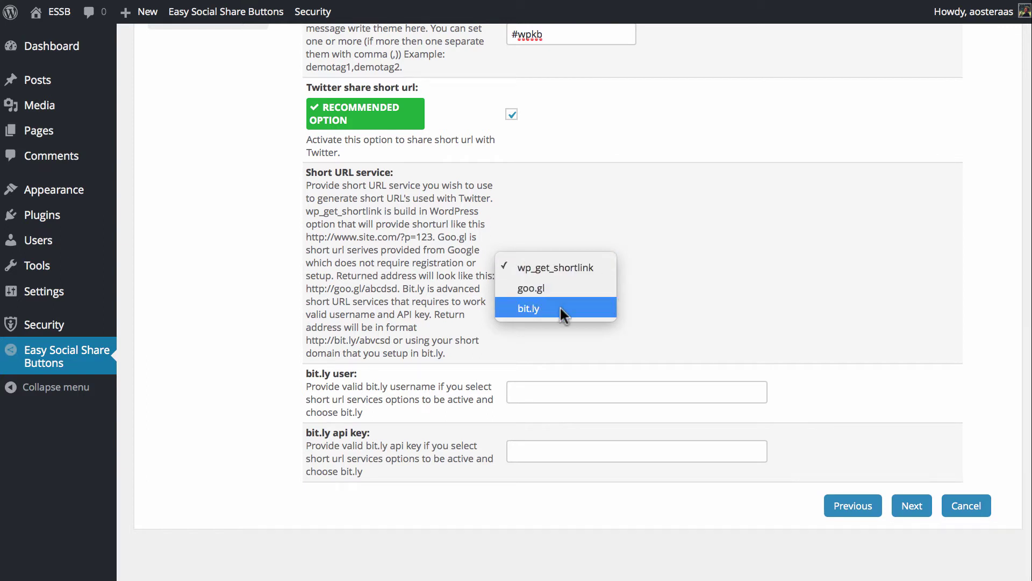
pyautogui.click(585, 264)
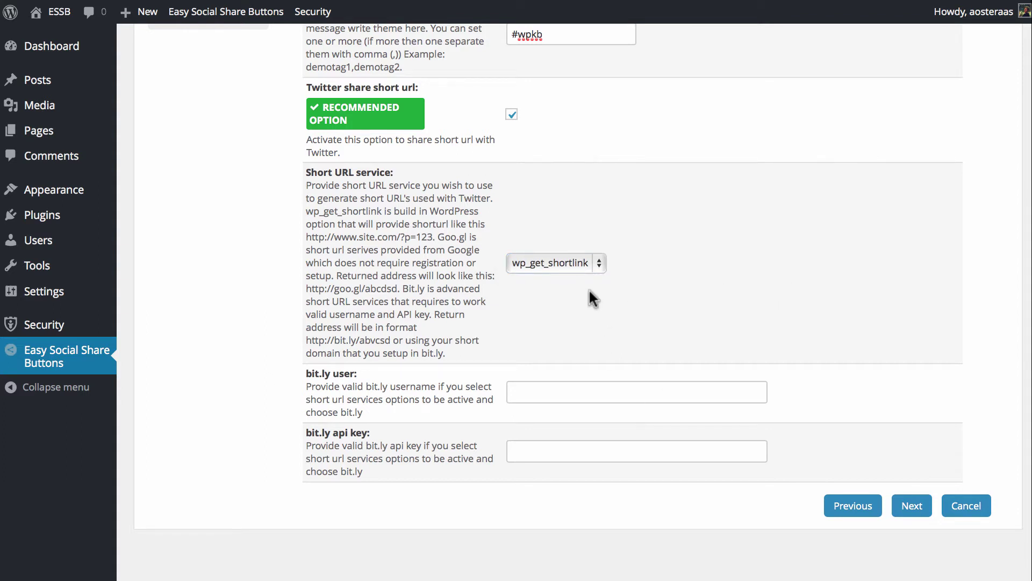
pyautogui.click(913, 506)
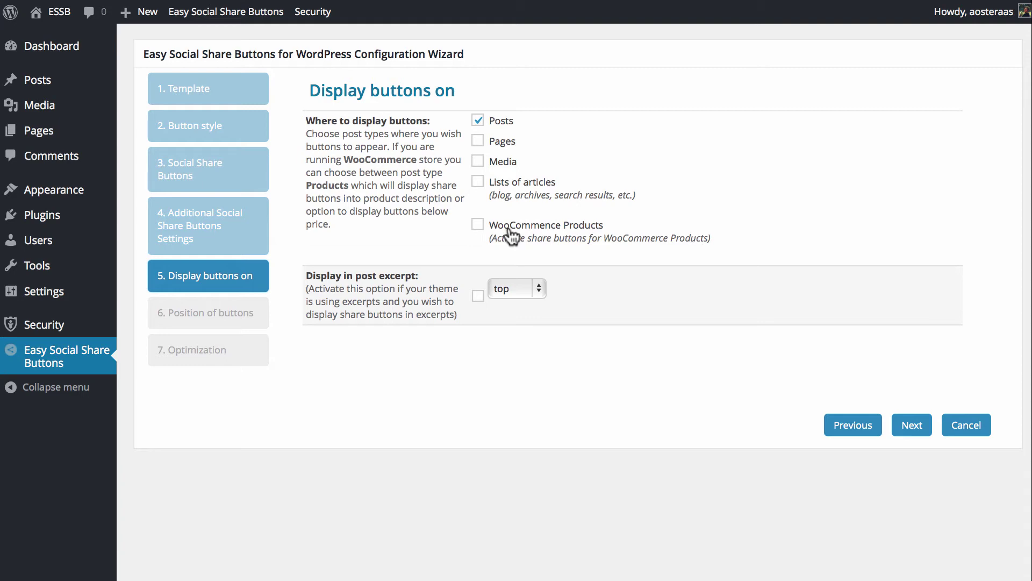
# Step: Add Pages to display locations, set excerpt position to bottom, and untick Display in post excerpt
pyautogui.click(484, 141)
pyautogui.click(507, 289)
pyautogui.click(515, 303)
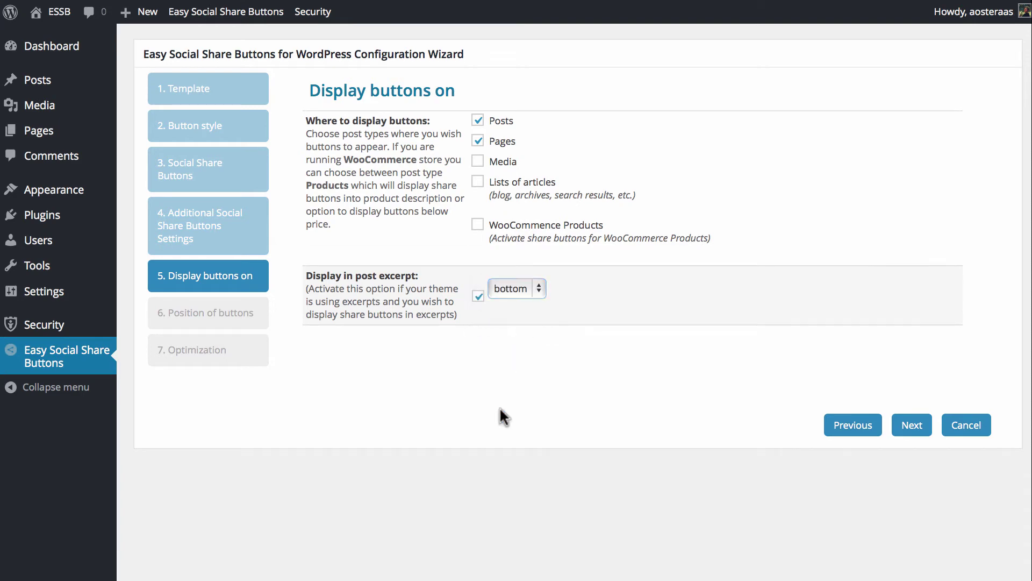
pyautogui.click(479, 296)
# Step: Choose 'Both (content bottom and content top)' as the primary button position
pyautogui.click(916, 433)
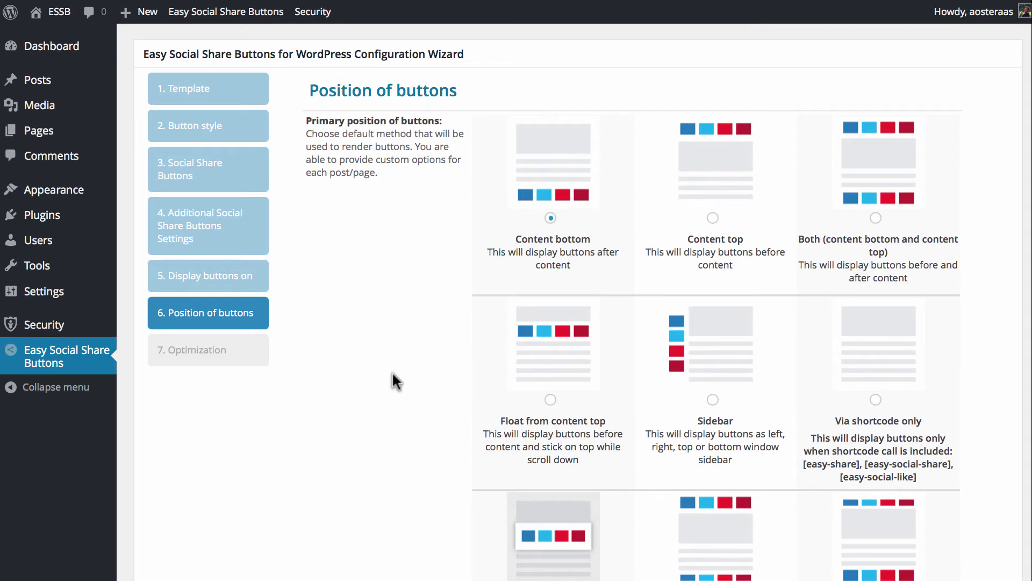
pyautogui.scroll(-3, 505, 516)
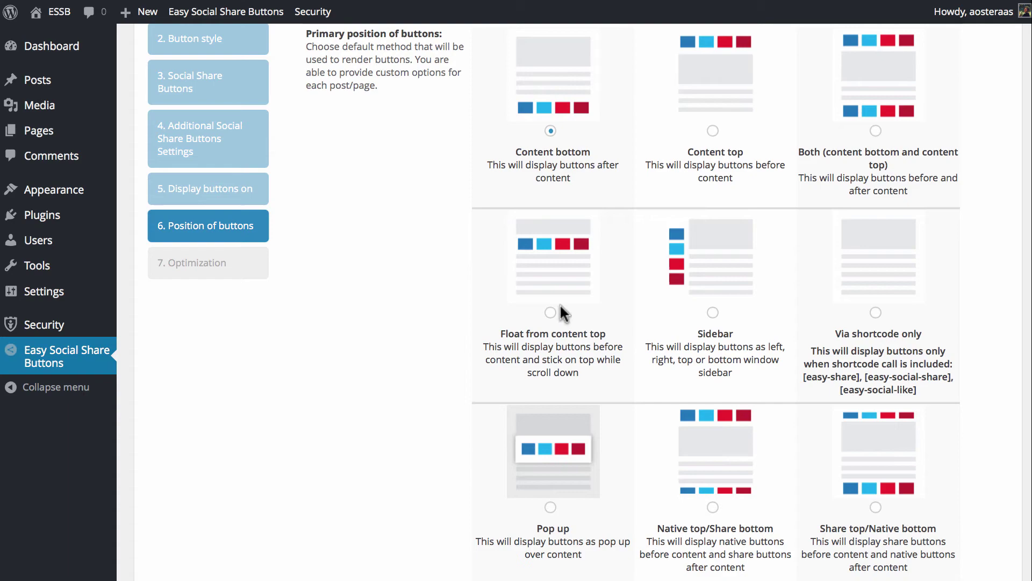
pyautogui.scroll(-6, 560, 303)
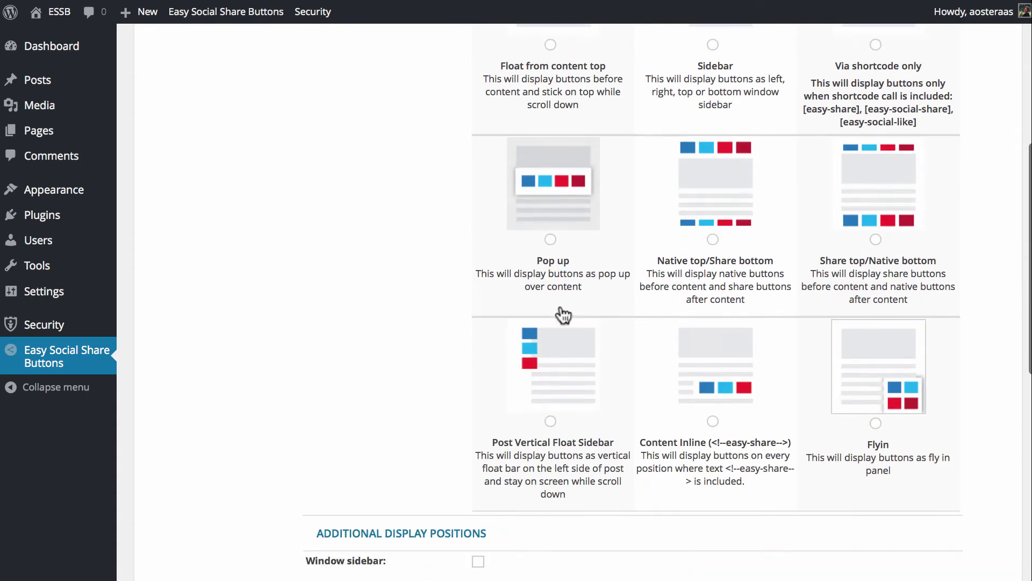
pyautogui.scroll(8, 589, 459)
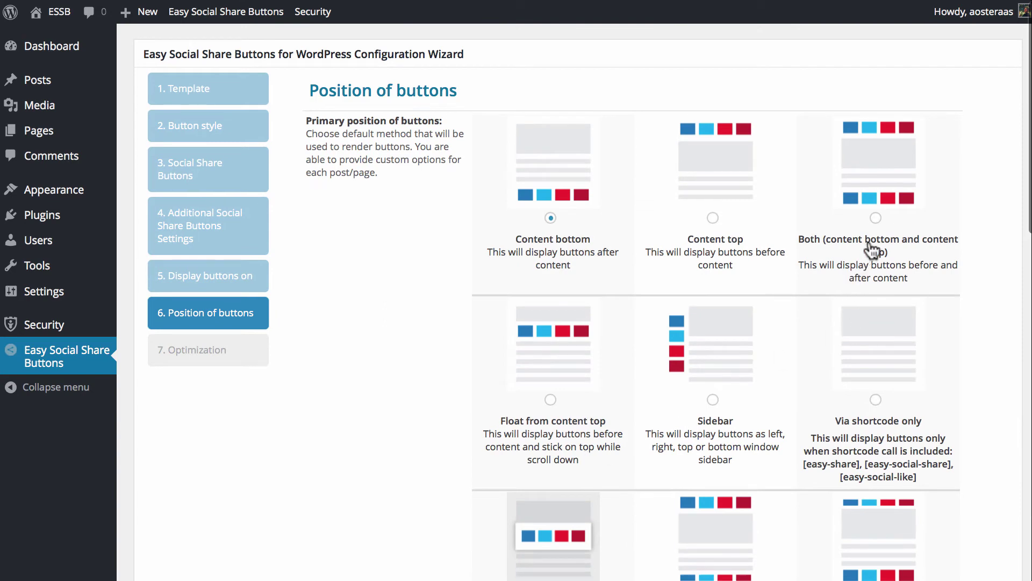
pyautogui.click(875, 218)
pyautogui.scroll(-5, 380, 410)
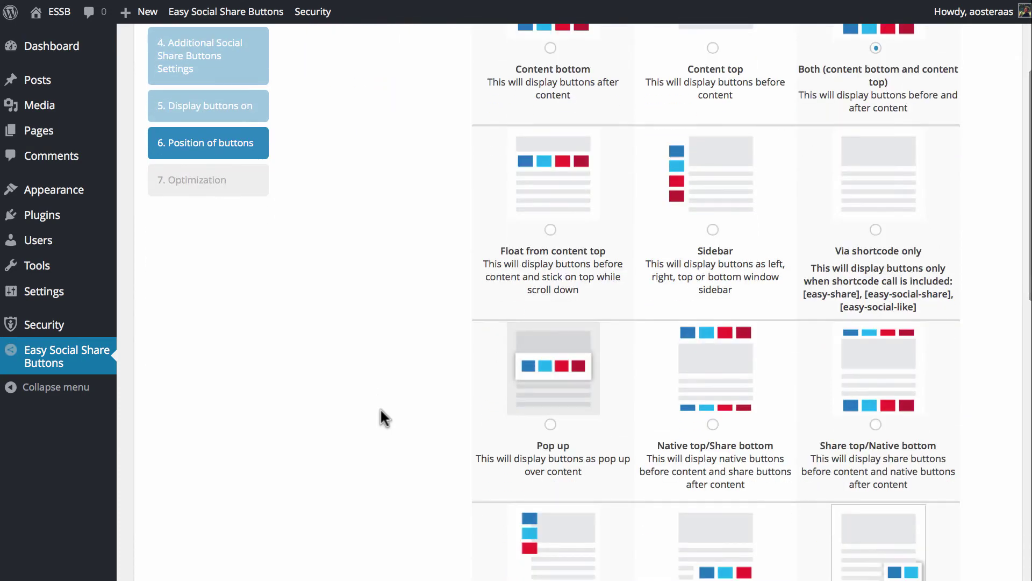
pyautogui.scroll(-15, 379, 407)
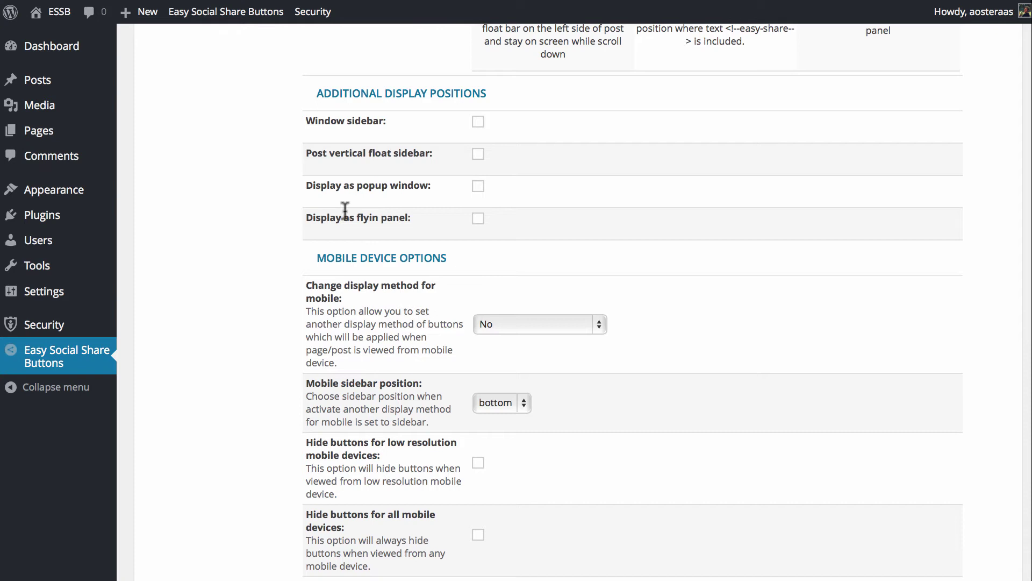
# Step: Tick Post vertical float sidebar, set mobile display to Content bottom, keep sidebar at bottom
pyautogui.click(478, 154)
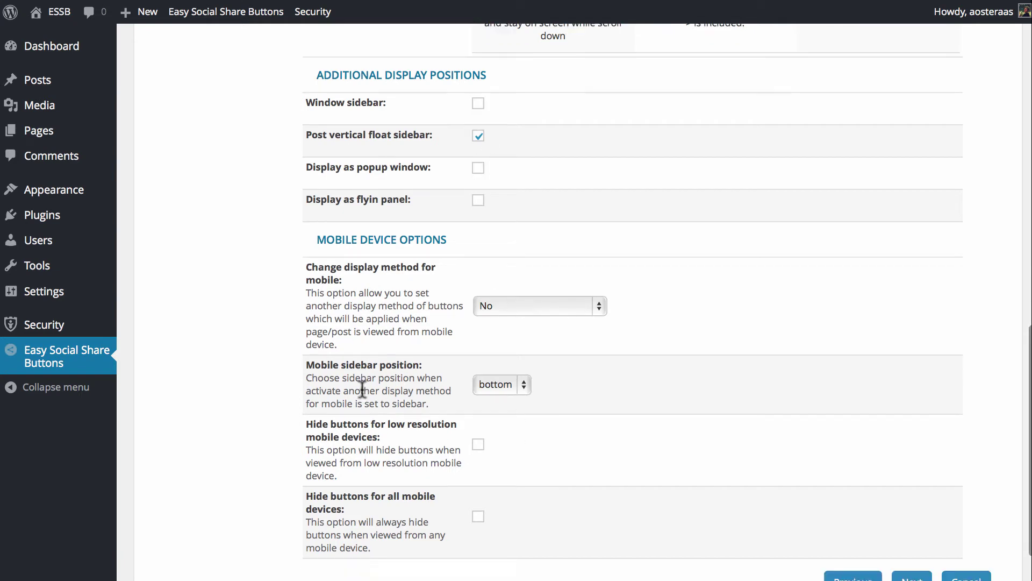
pyautogui.scroll(-4, 360, 386)
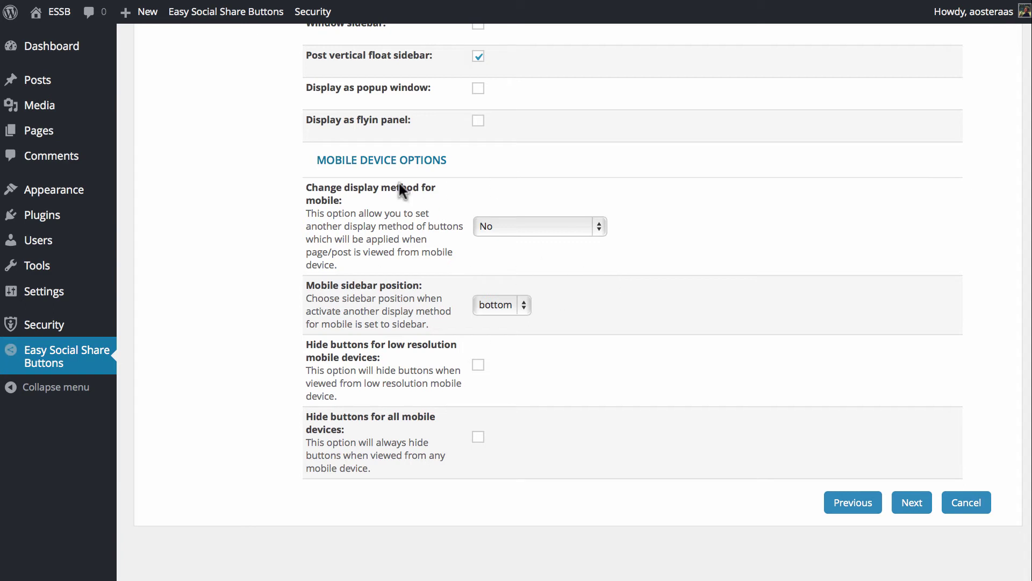
pyautogui.click(499, 224)
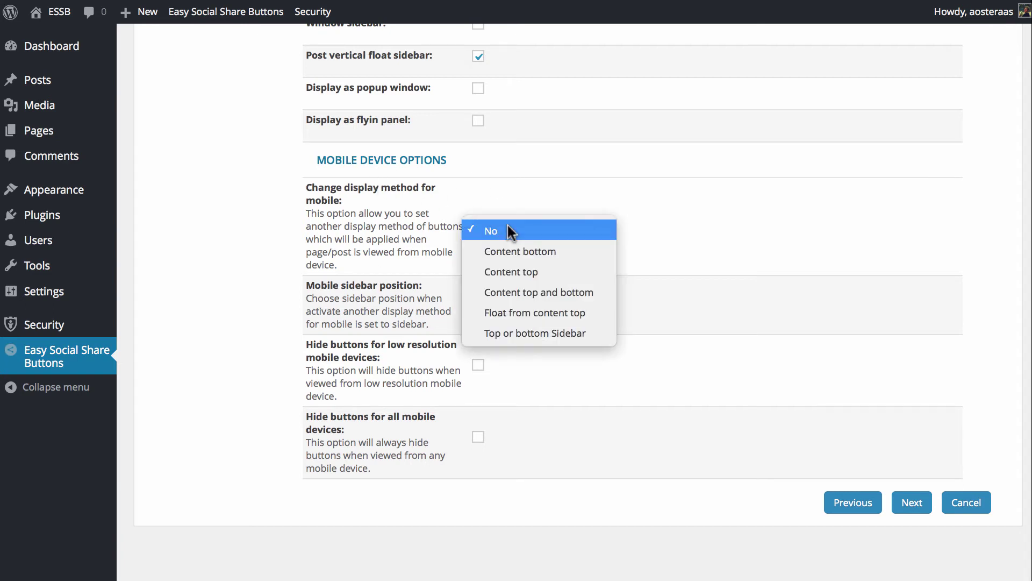
pyautogui.click(579, 253)
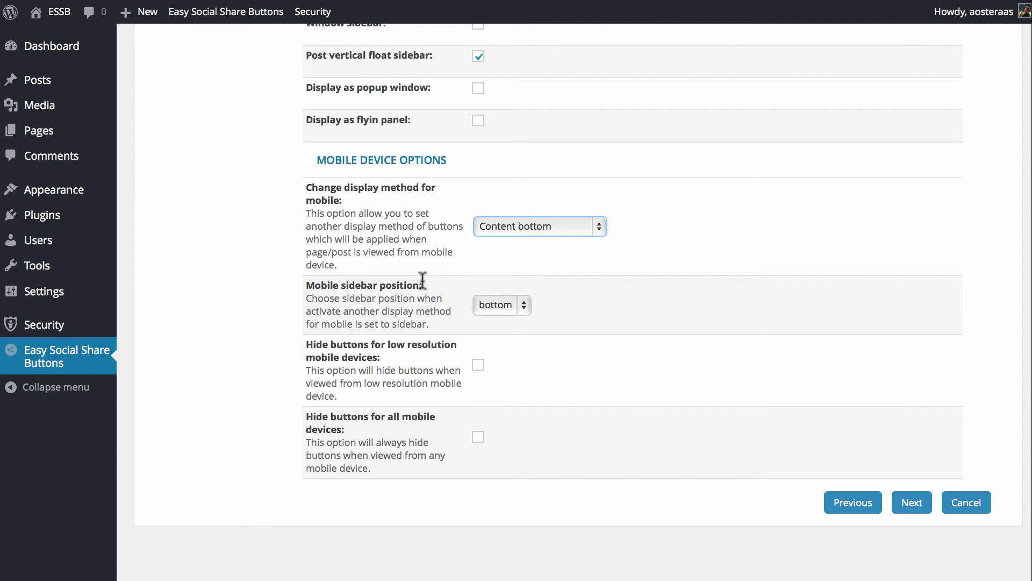
pyautogui.click(520, 305)
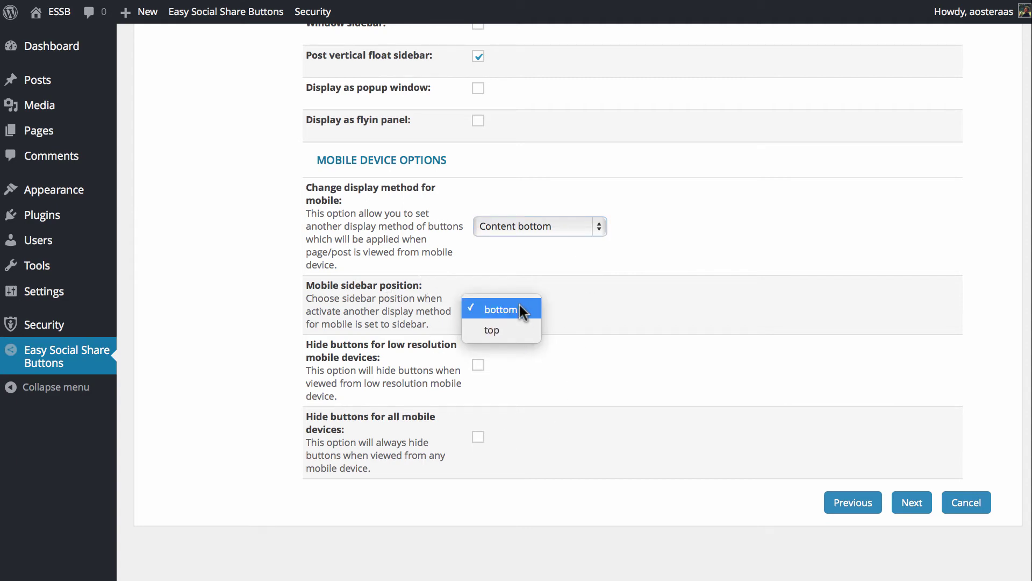
pyautogui.click(518, 304)
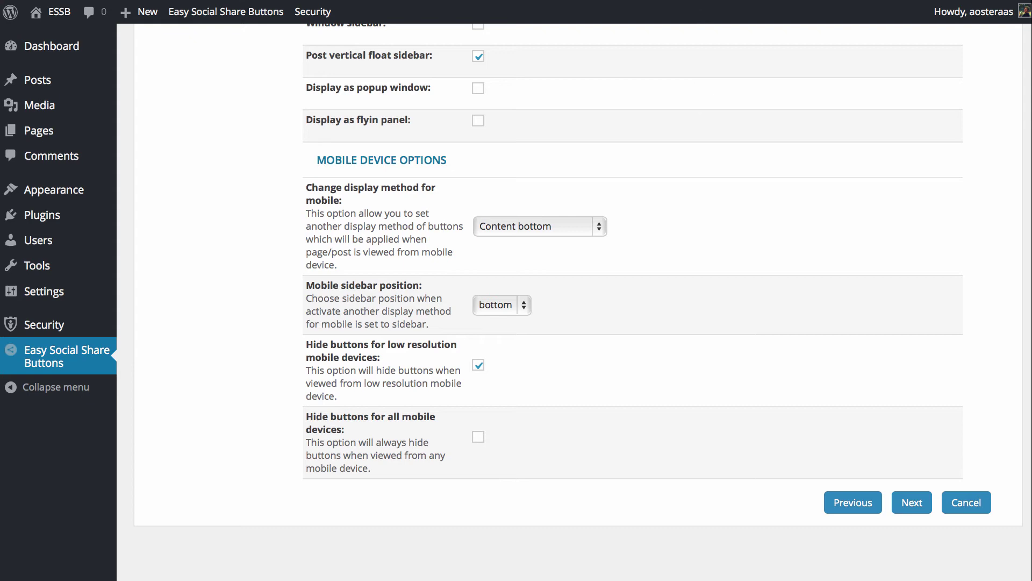
# Step: On the Optimization step, tick social share meta tags and Use minified plugin resources
pyautogui.click(926, 503)
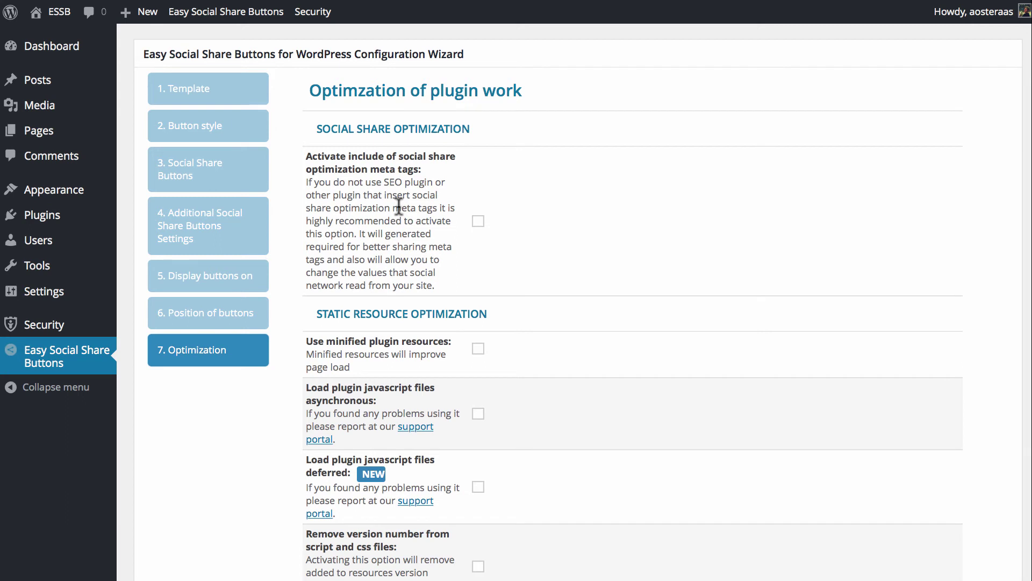
pyautogui.click(478, 222)
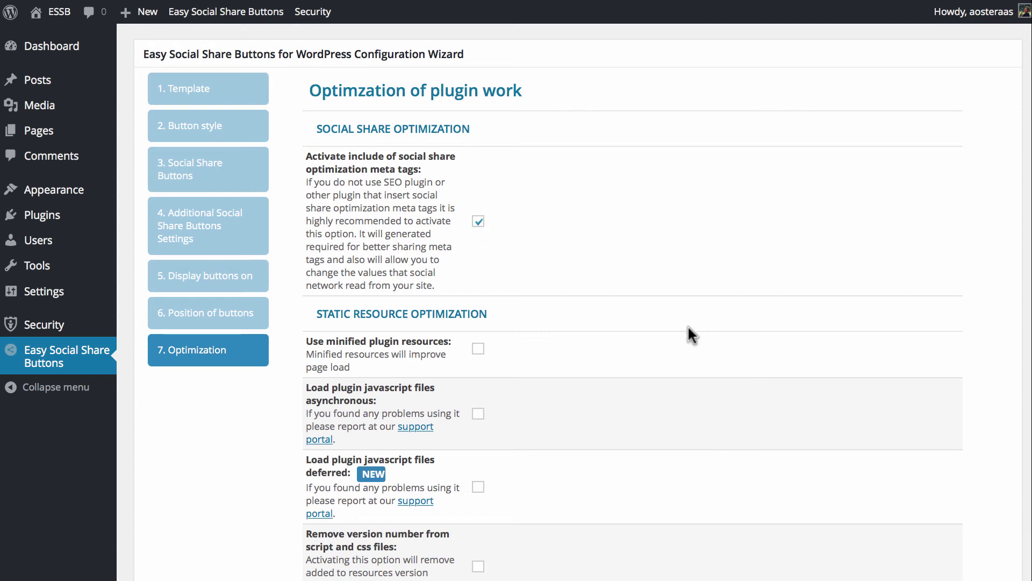
pyautogui.scroll(-5, 626, 327)
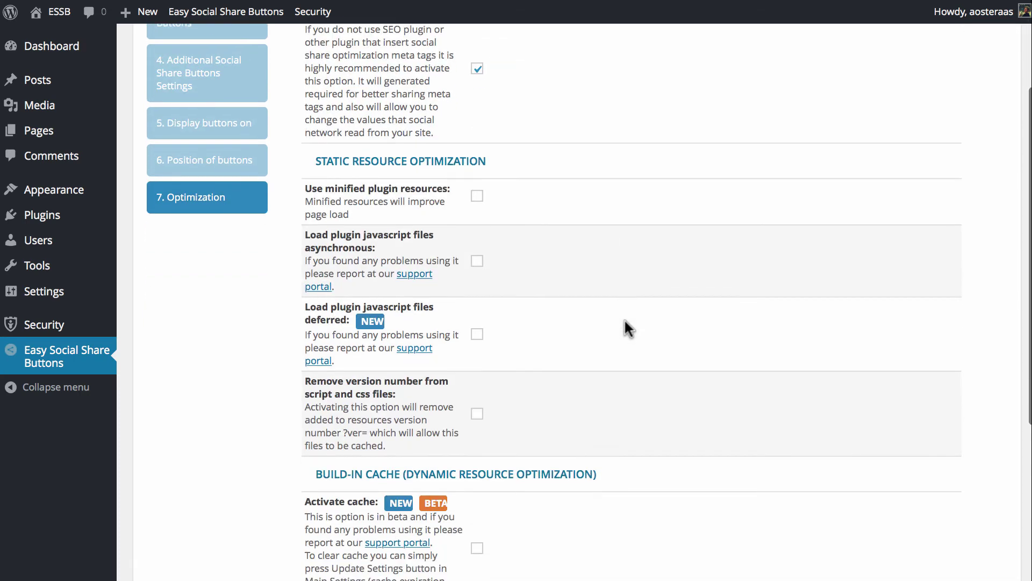
pyautogui.scroll(-1, 624, 318)
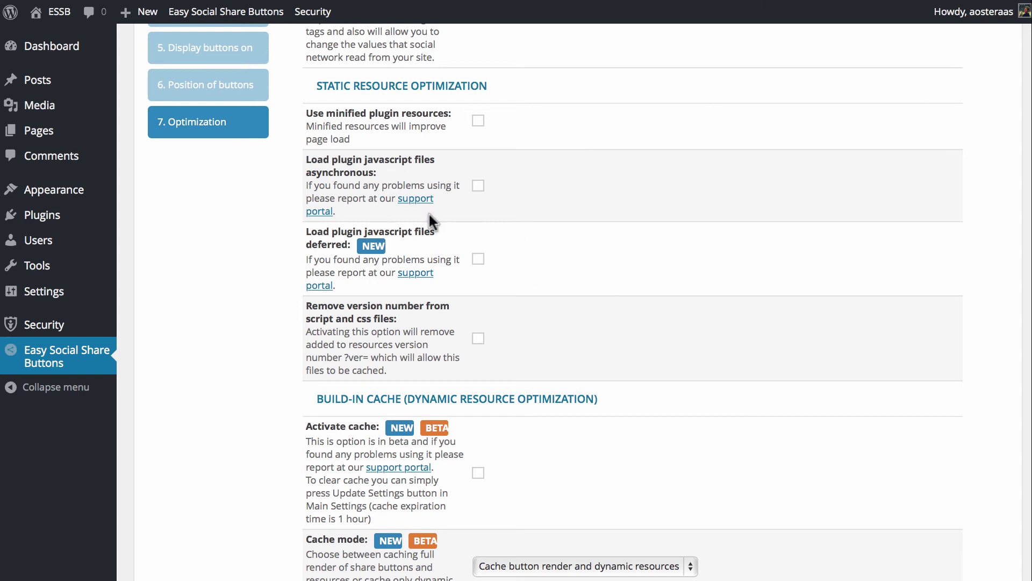
pyautogui.click(479, 122)
pyautogui.scroll(-5, 492, 333)
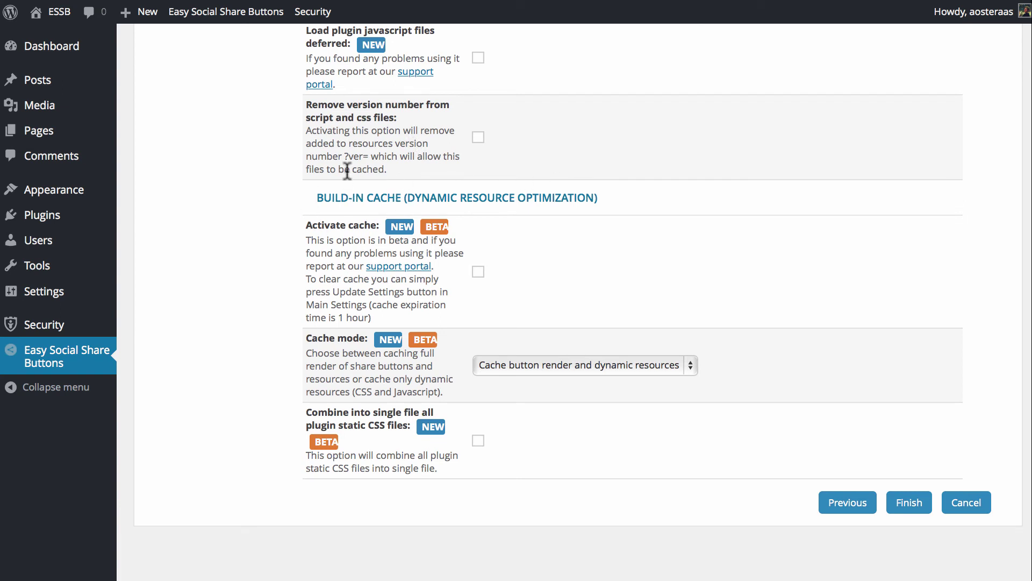
pyautogui.moveTo(344, 156); pyautogui.dragTo(369, 157)
pyautogui.click(595, 185)
pyautogui.scroll(-2, 595, 182)
pyautogui.click(572, 367)
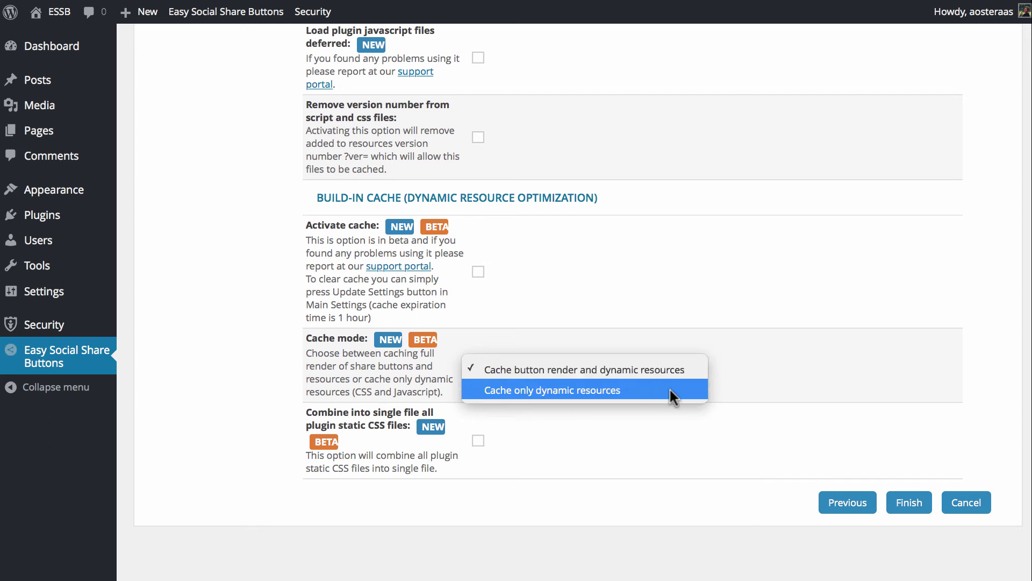
pyautogui.click(686, 286)
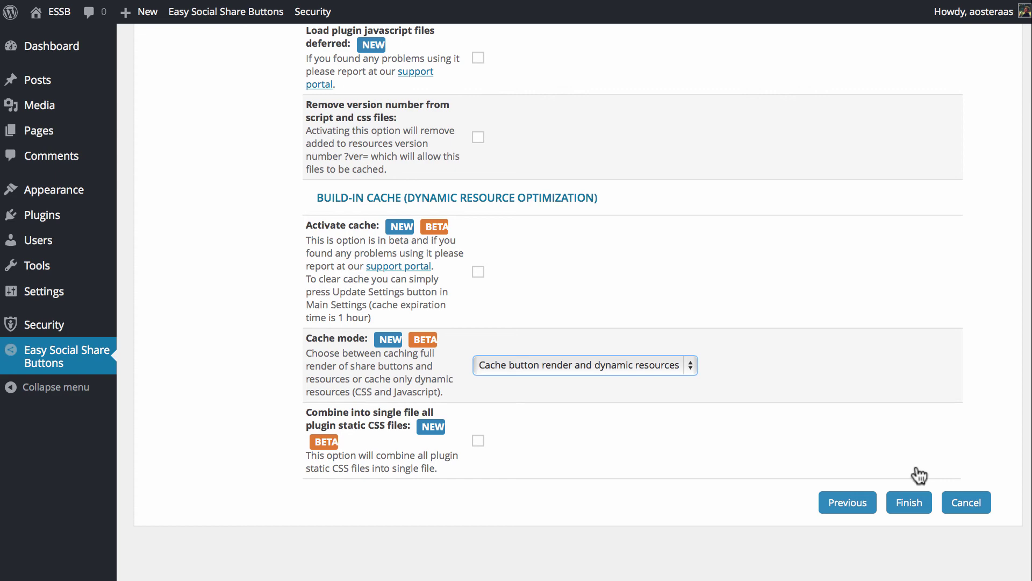
# Step: Finish the wizard, then view the Template: Sticky post to check its share buttons
pyautogui.click(908, 502)
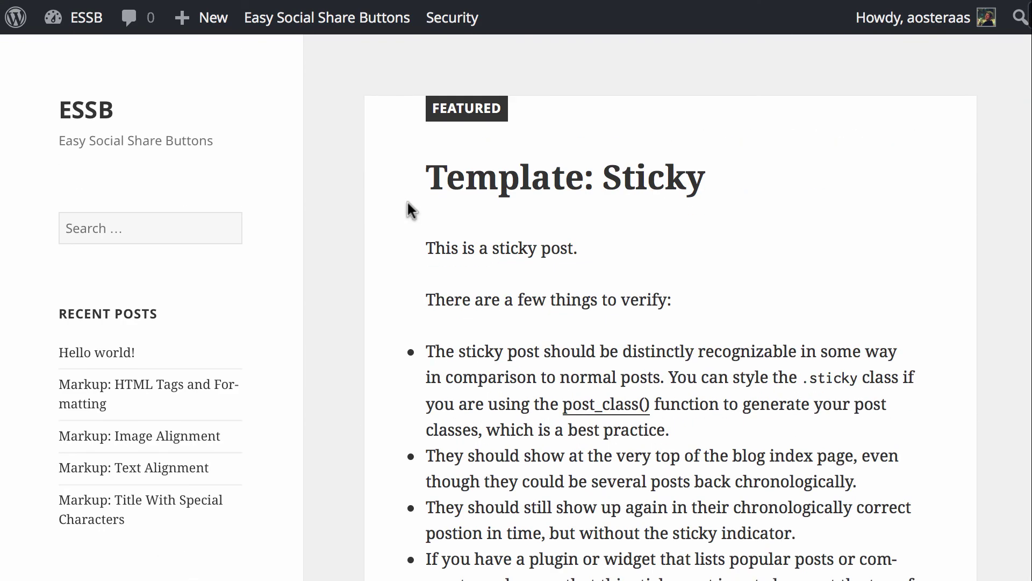
pyautogui.click(583, 178)
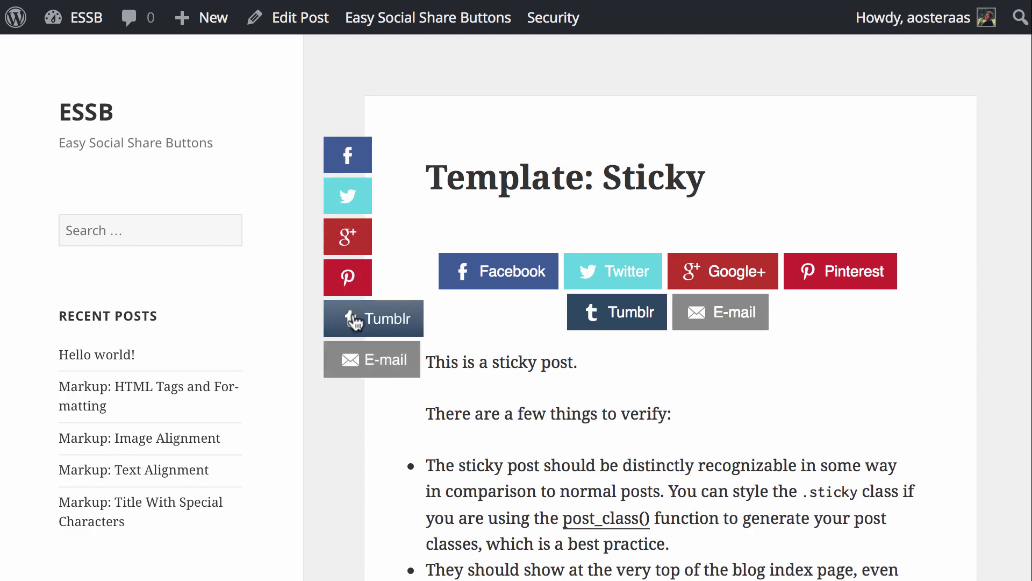
pyautogui.scroll(-10, 511, 281)
pyautogui.scroll(2, 509, 282)
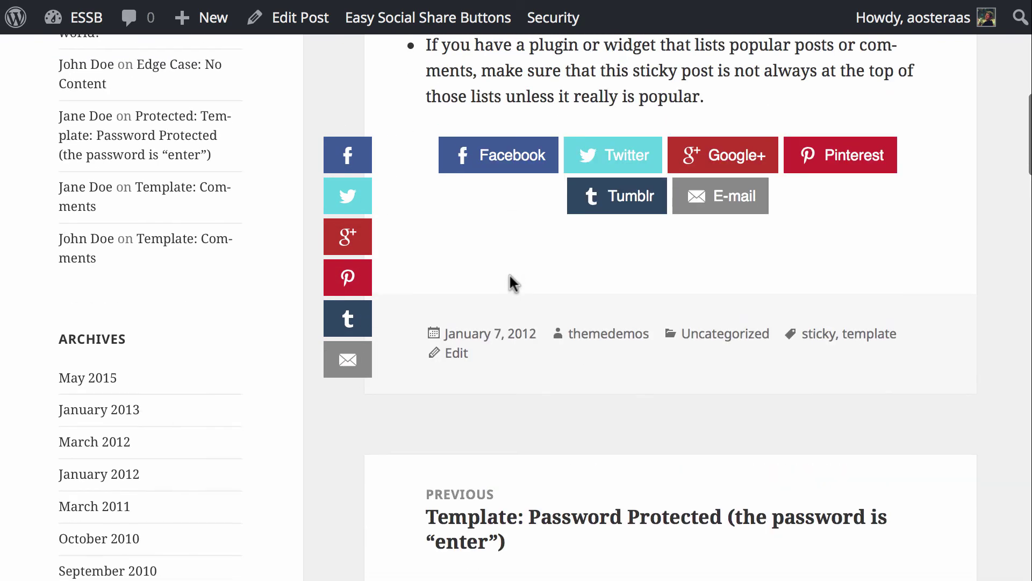
pyautogui.scroll(10, 536, 440)
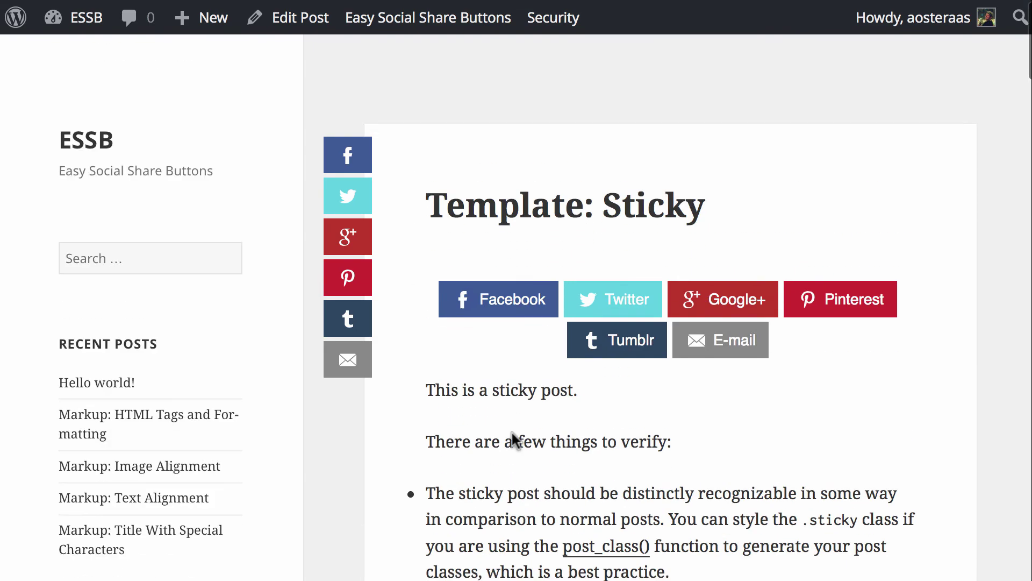